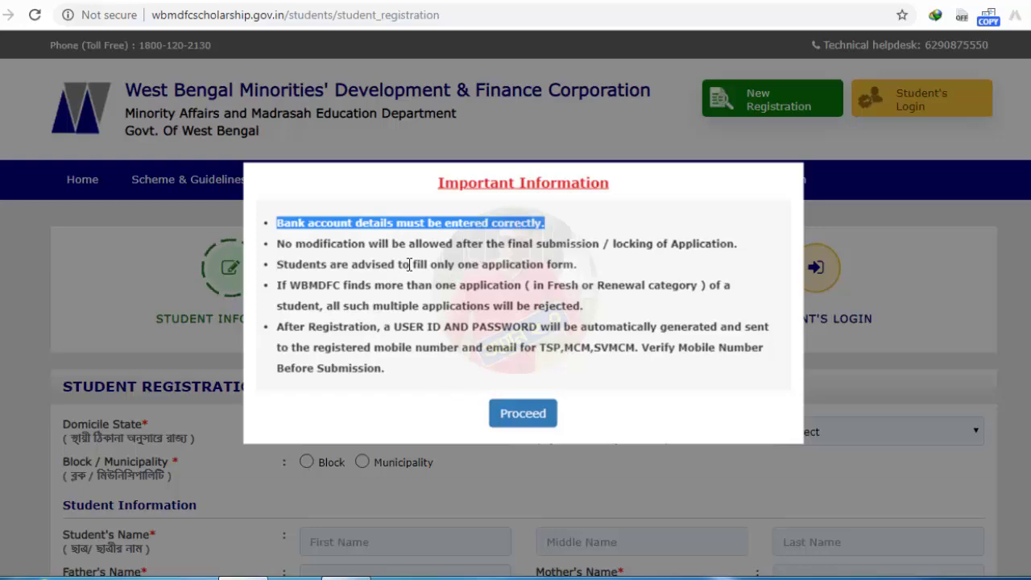
Step: Proceed past the Important Information notice and look over the Student Registration form
{"action": "left_click", "coordinate": [525, 420]}
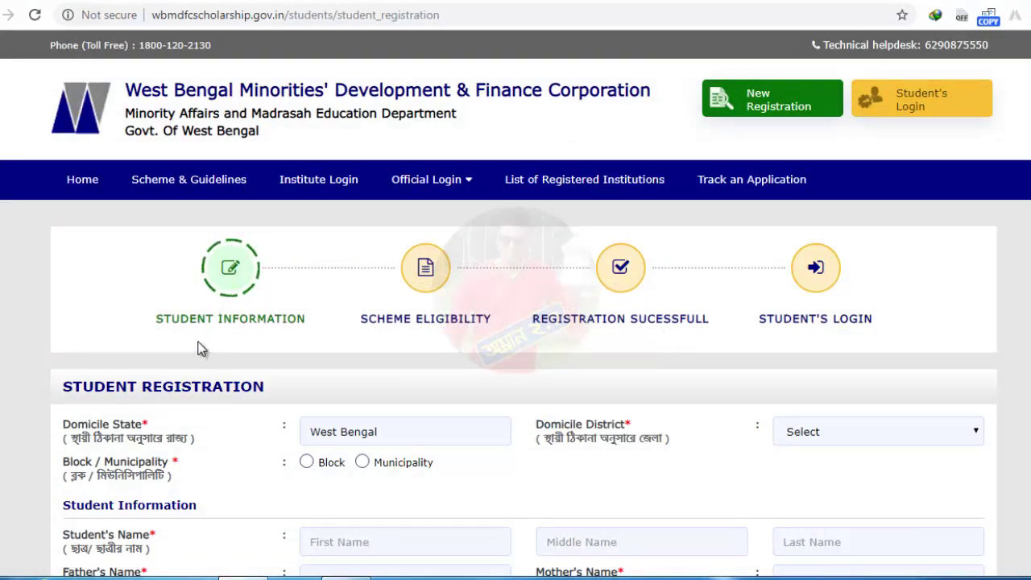
{"action": "scroll", "coordinate": [342, 332], "scroll_direction": "down", "scroll_amount": 6}
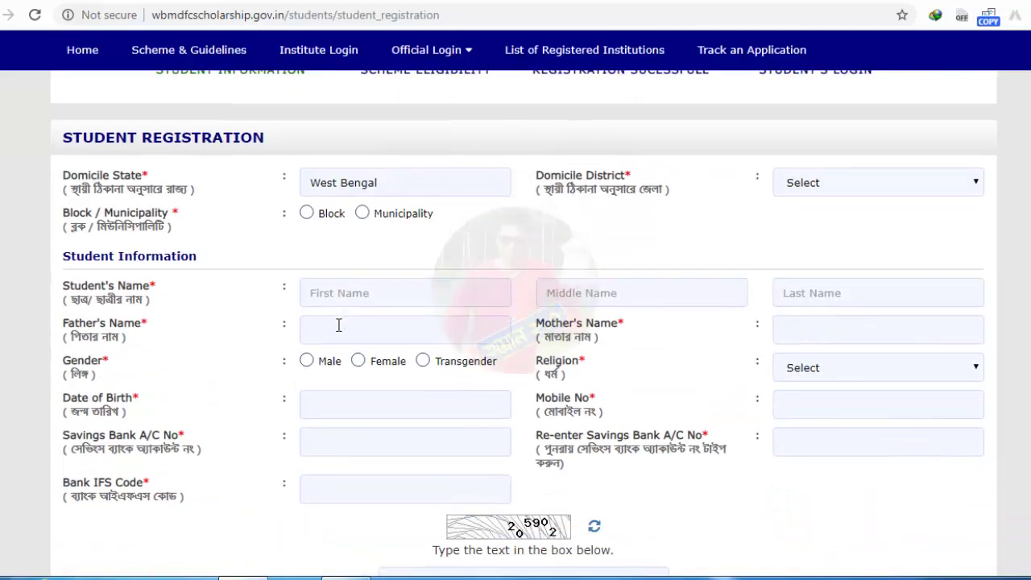
{"action": "scroll", "coordinate": [341, 332], "scroll_direction": "up", "scroll_amount": 5}
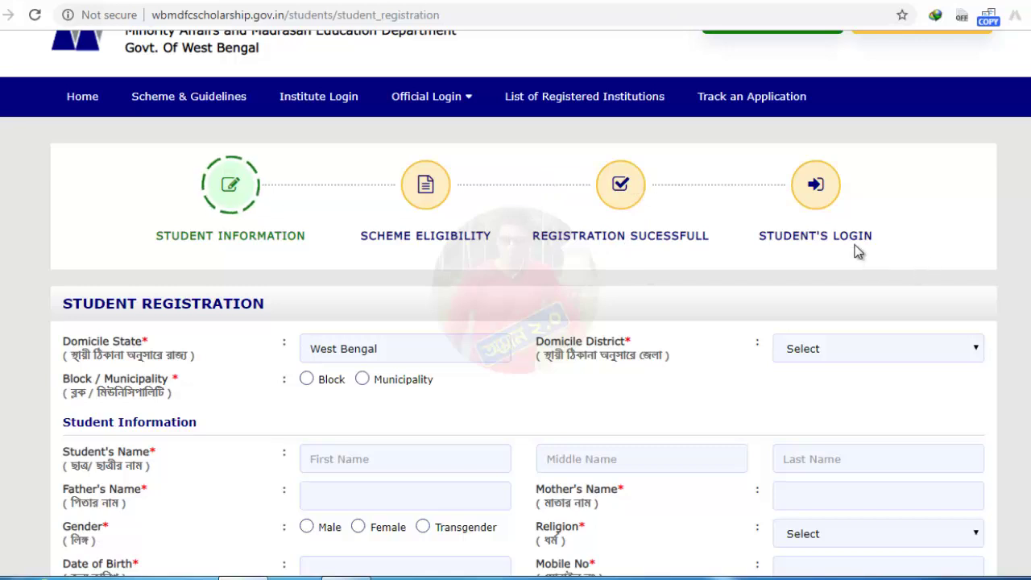
{"action": "scroll", "coordinate": [831, 235], "scroll_direction": "down", "scroll_amount": 1}
{"action": "scroll", "coordinate": [832, 235], "scroll_direction": "down", "scroll_amount": 1}
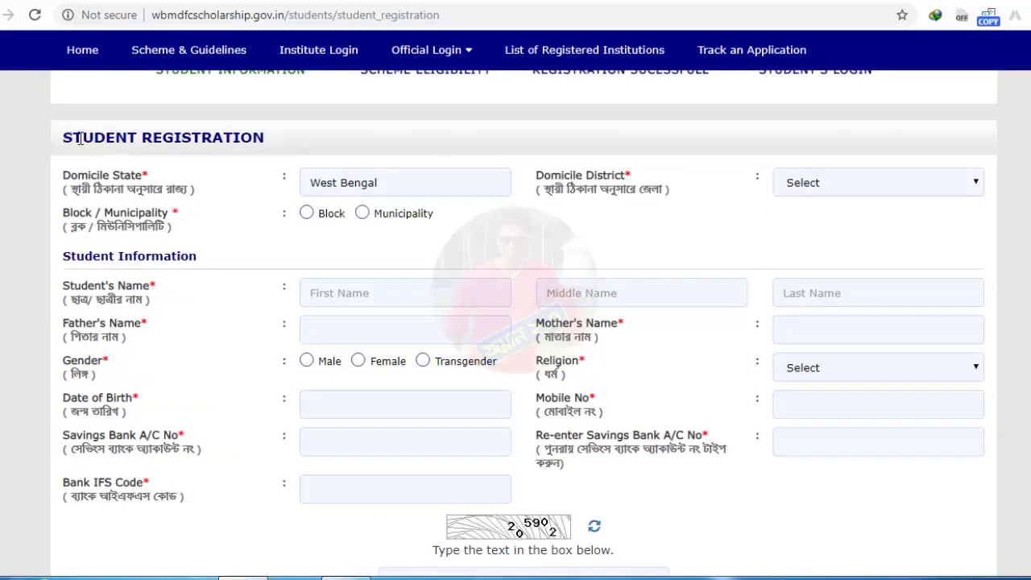
{"action": "left_click_drag", "start_coordinate": [79, 138], "coordinate": [276, 143]}
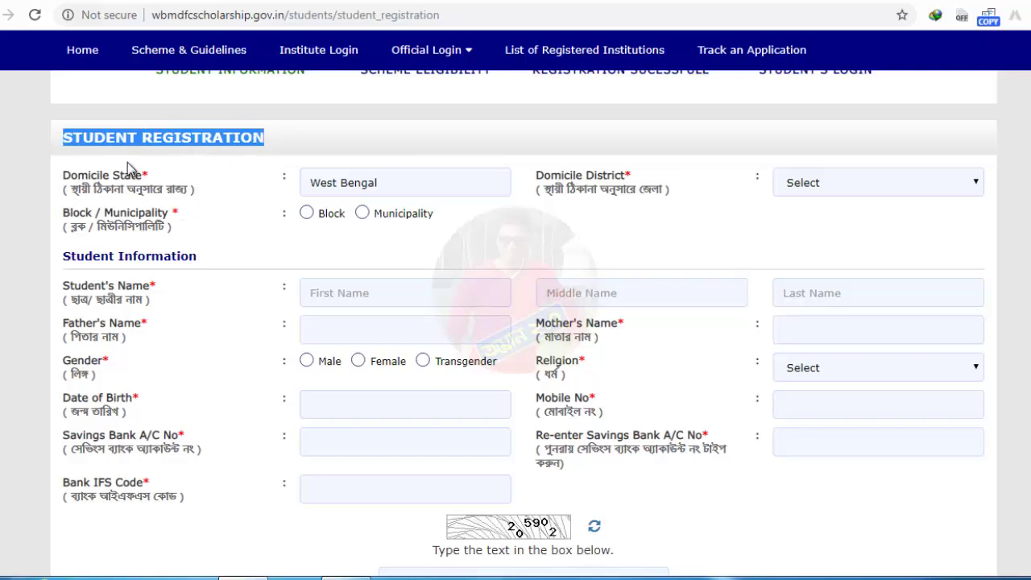
Step: Set the domicile district to NADIA, choose Block as the area type and select Hanskhali as the domicile block
{"action": "left_click", "coordinate": [394, 181]}
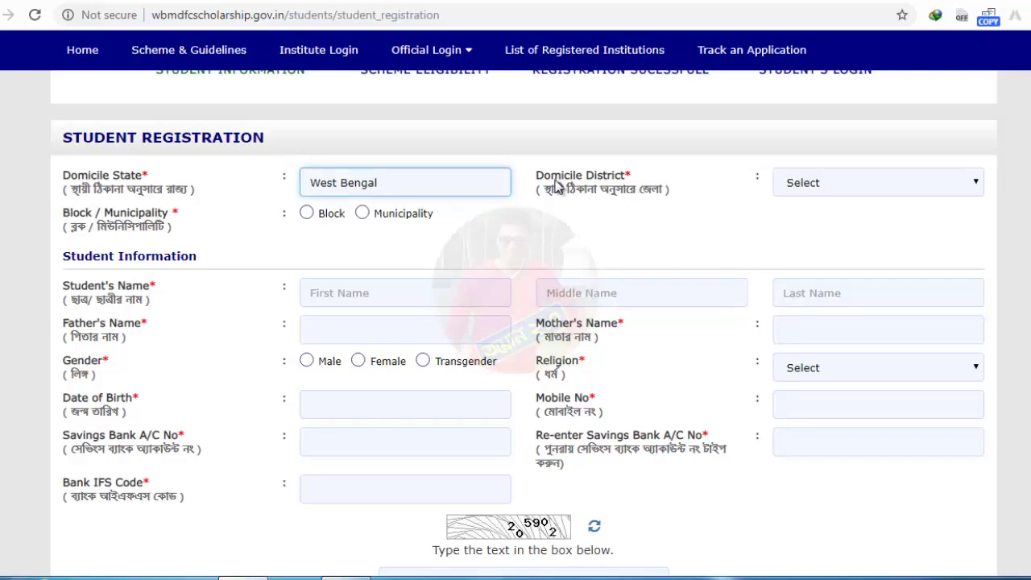
{"action": "left_click", "coordinate": [796, 185]}
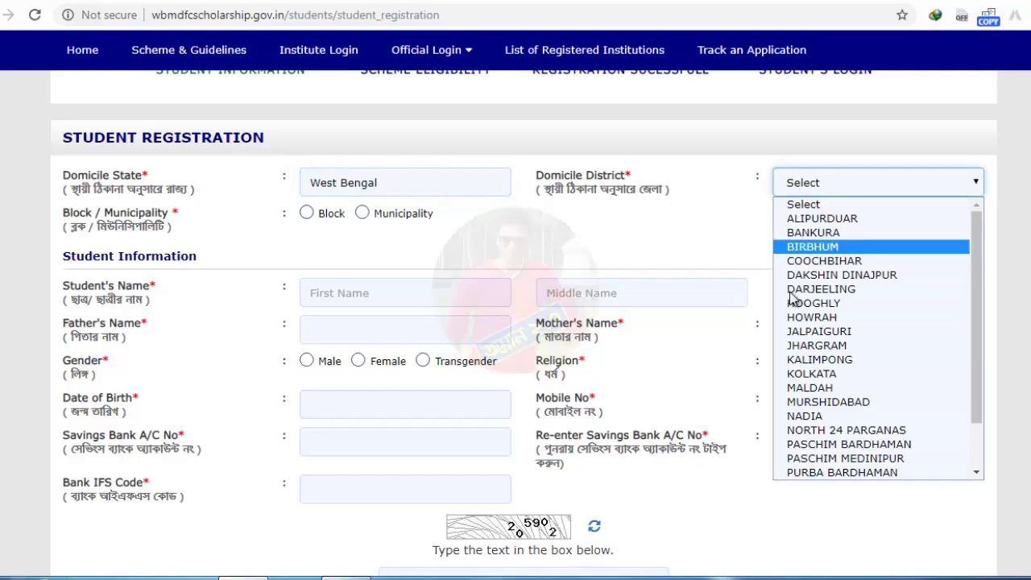
{"action": "left_click", "coordinate": [814, 415]}
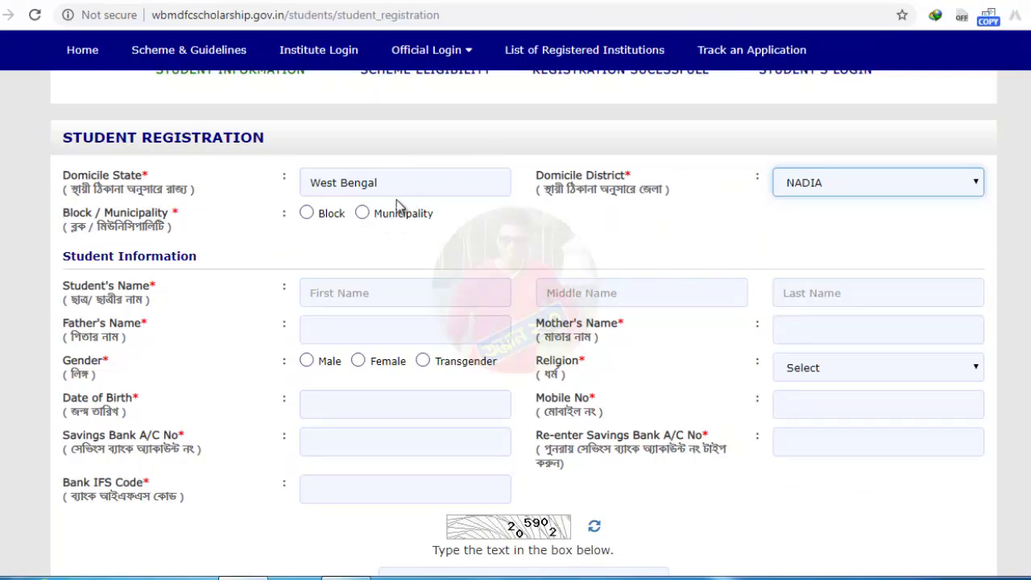
{"action": "left_click", "coordinate": [307, 214]}
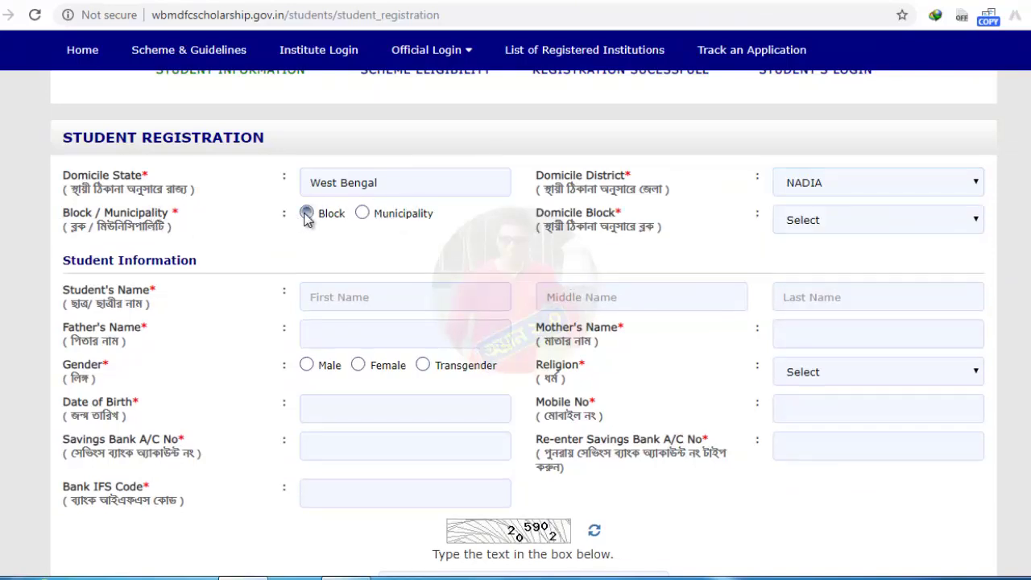
{"action": "left_click", "coordinate": [845, 222]}
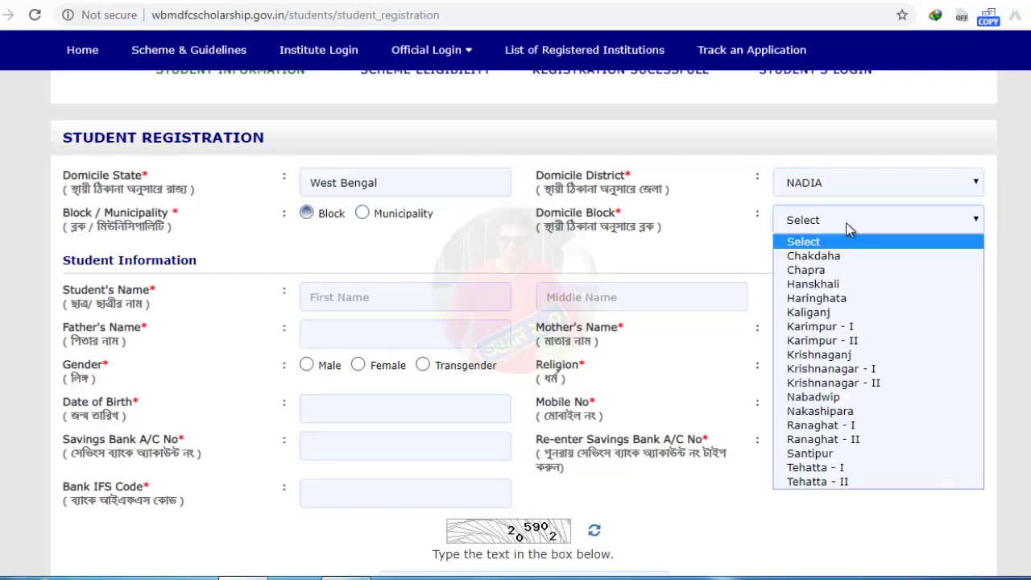
{"action": "left_click", "coordinate": [809, 284]}
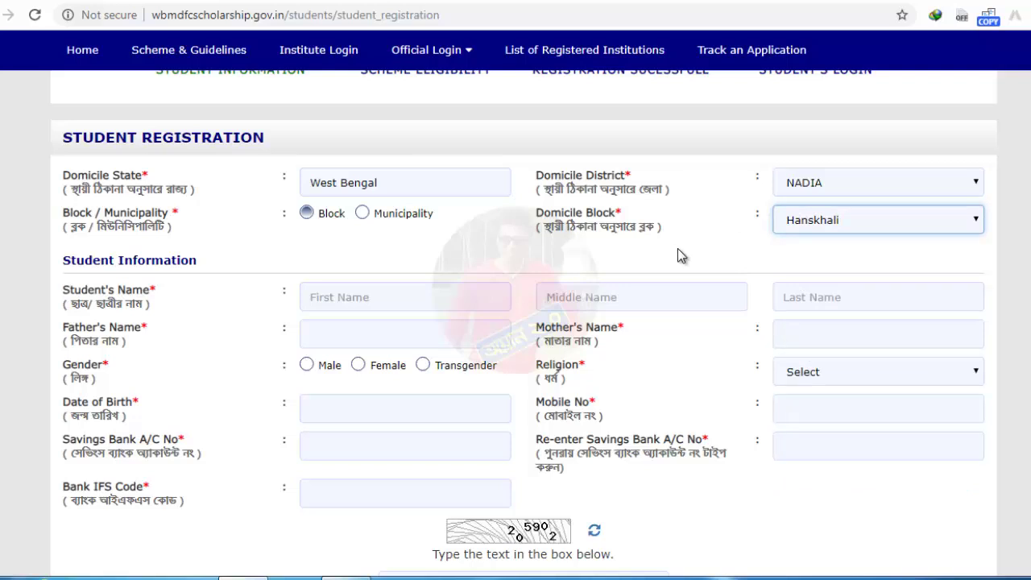
Step: Set the student's gender to Male and the religion to Buddhist in the Student Information section
{"action": "scroll", "coordinate": [650, 262], "scroll_direction": "down", "scroll_amount": 2}
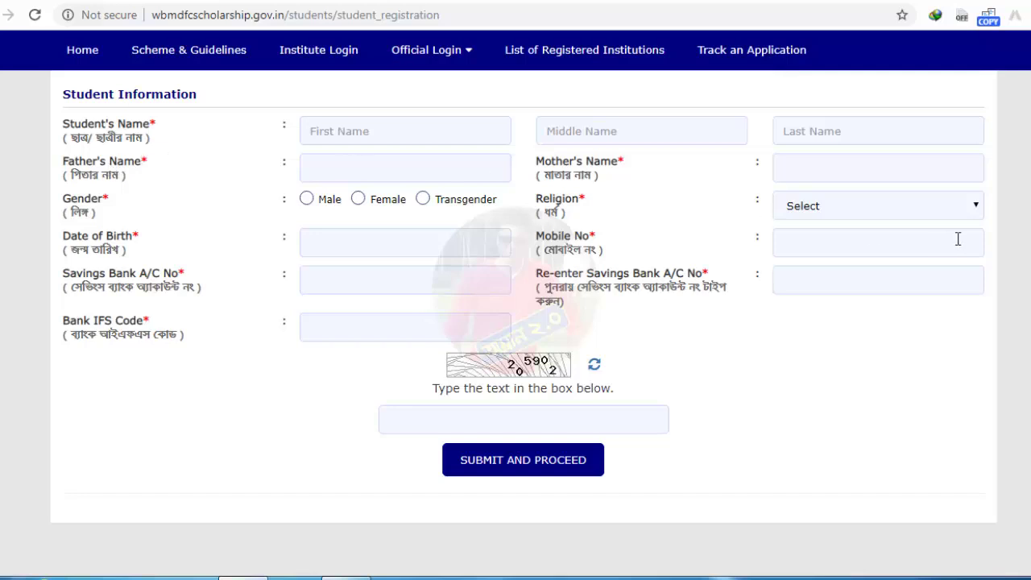
{"action": "scroll", "coordinate": [109, 254], "scroll_direction": "up", "scroll_amount": 1}
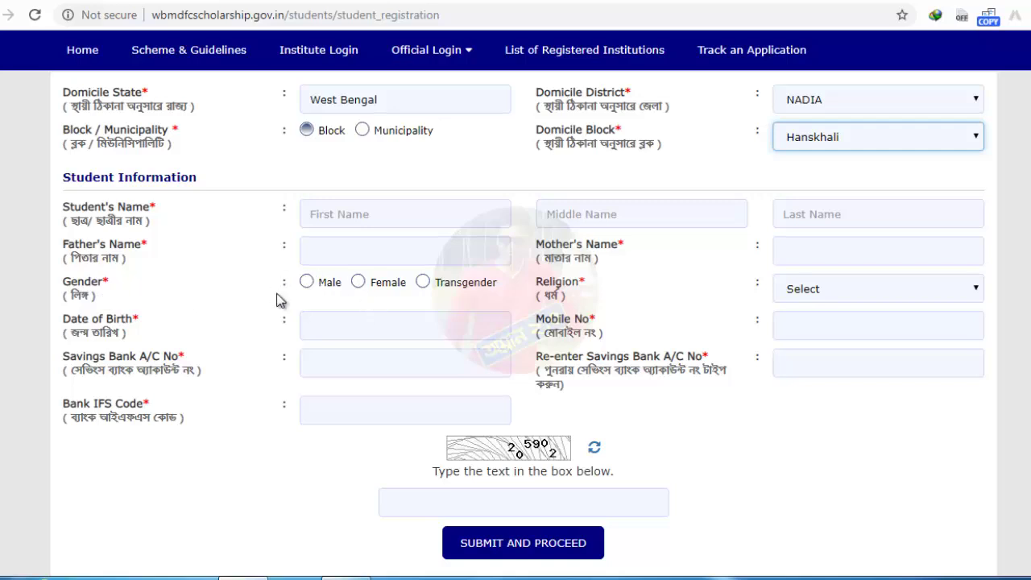
{"action": "left_click", "coordinate": [306, 283]}
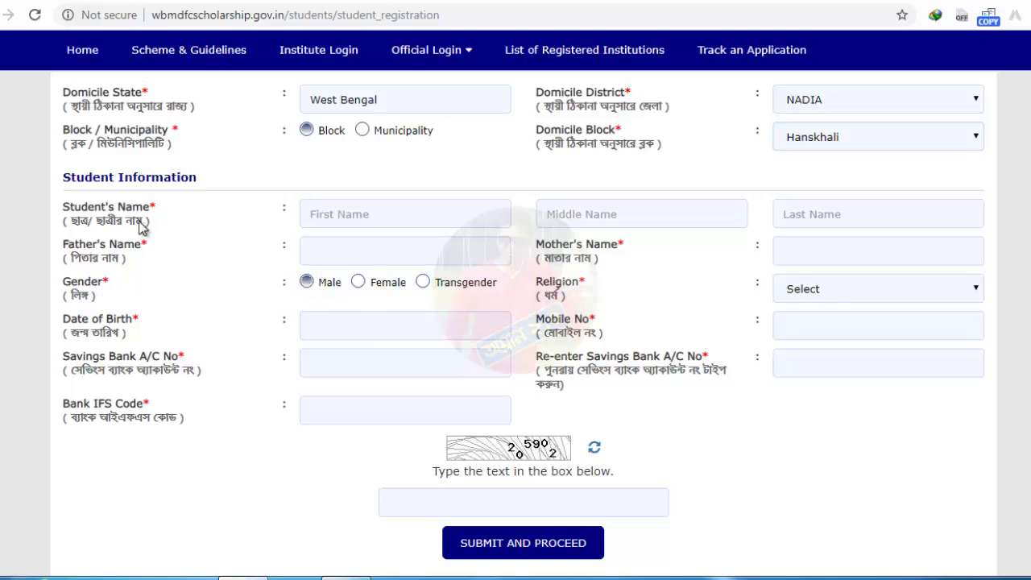
{"action": "left_click", "coordinate": [856, 292]}
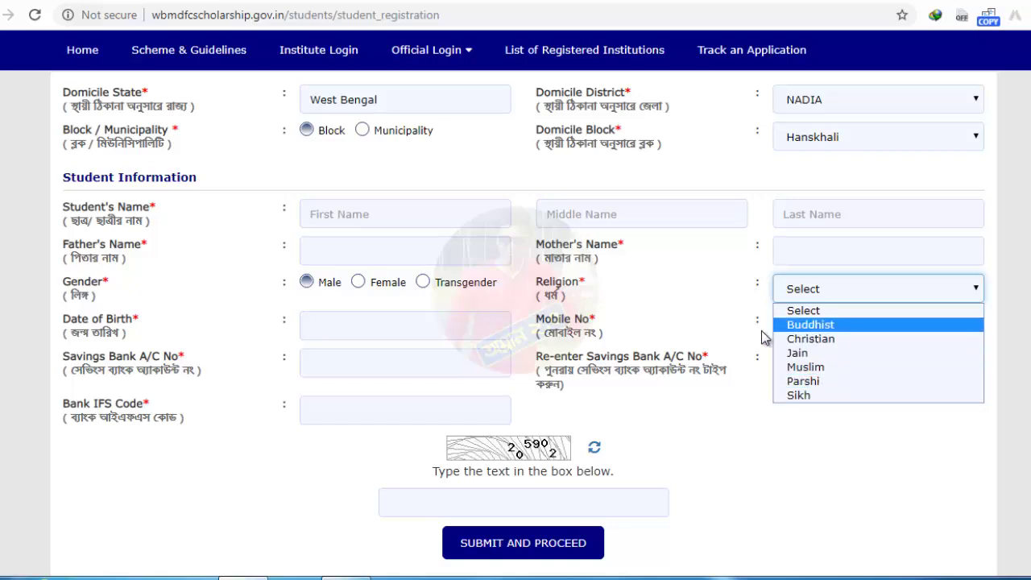
{"action": "left_click", "coordinate": [813, 324]}
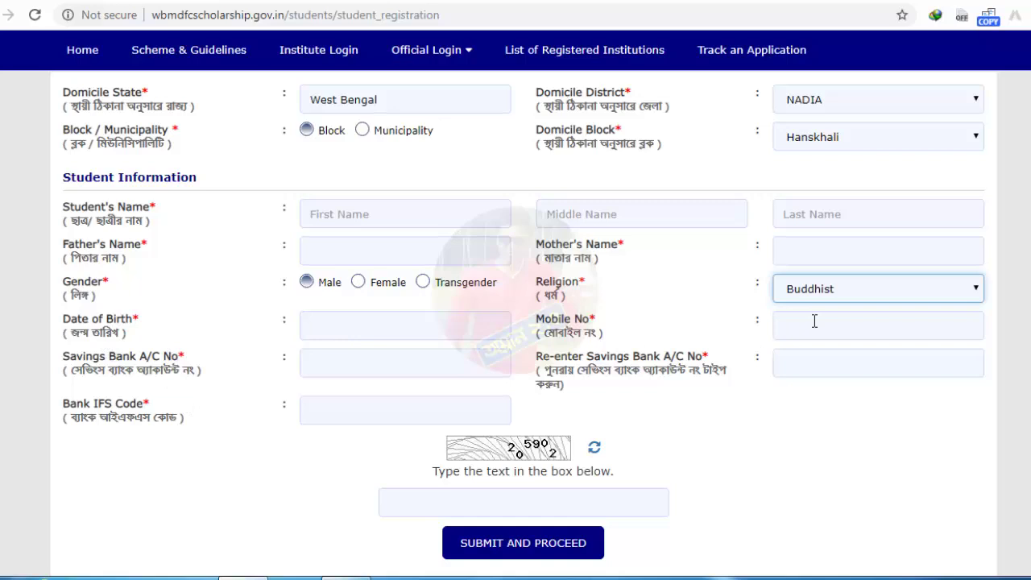
Step: Complete the name, parent, birth date, mobile, bank account, IFS code and captcha fields, and submit the student registration details
{"action": "left_click", "coordinate": [318, 366]}
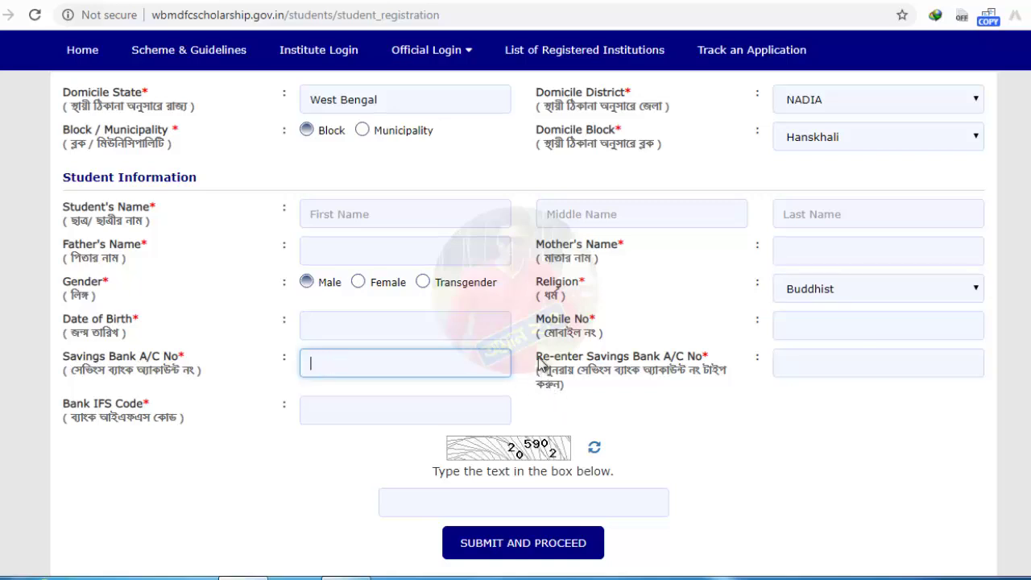
{"action": "left_click_drag", "start_coordinate": [537, 357], "coordinate": [712, 367]}
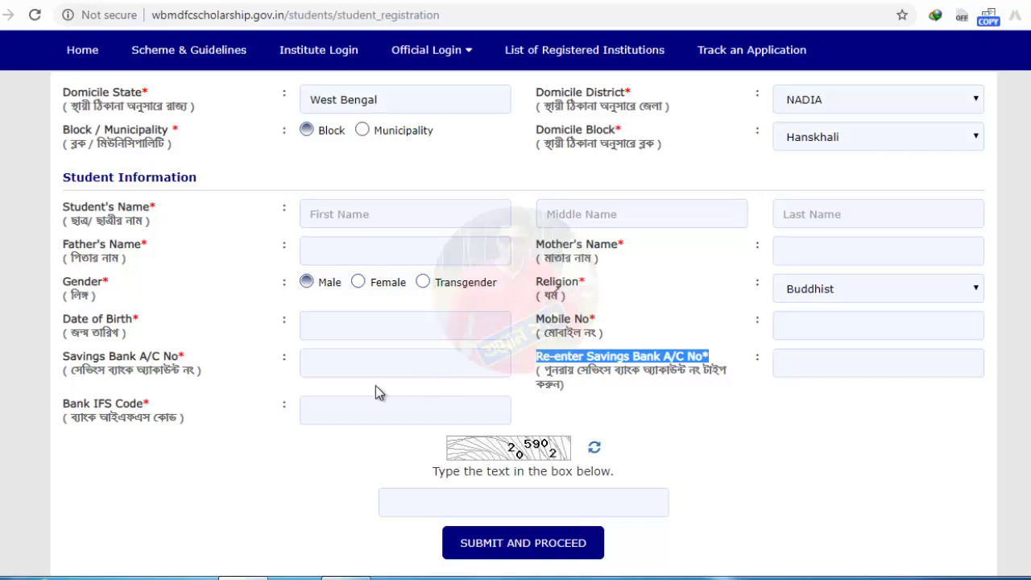
{"action": "scroll", "coordinate": [289, 370], "scroll_direction": "down", "scroll_amount": 2}
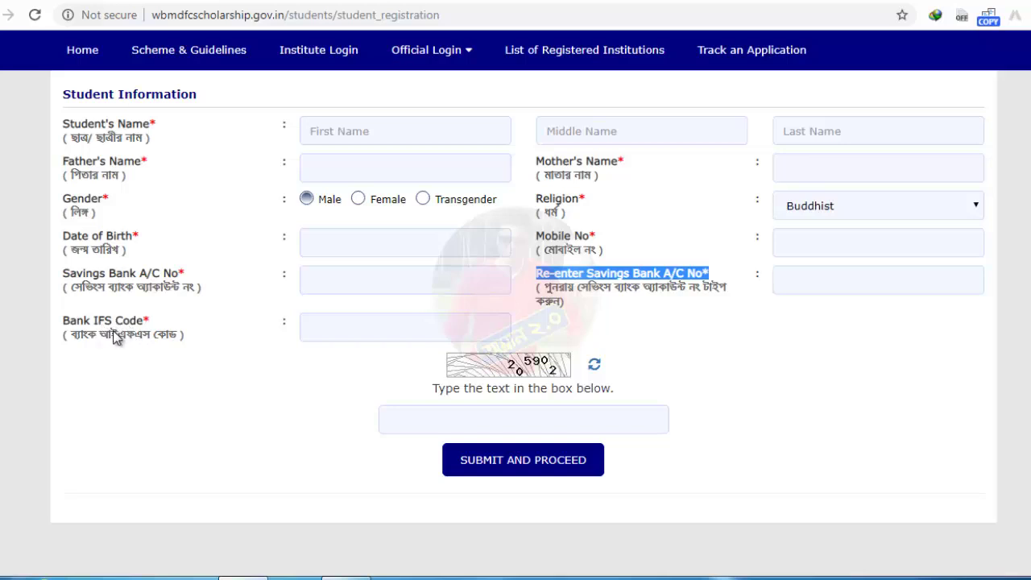
{"action": "left_click_drag", "start_coordinate": [110, 335], "coordinate": [152, 337]}
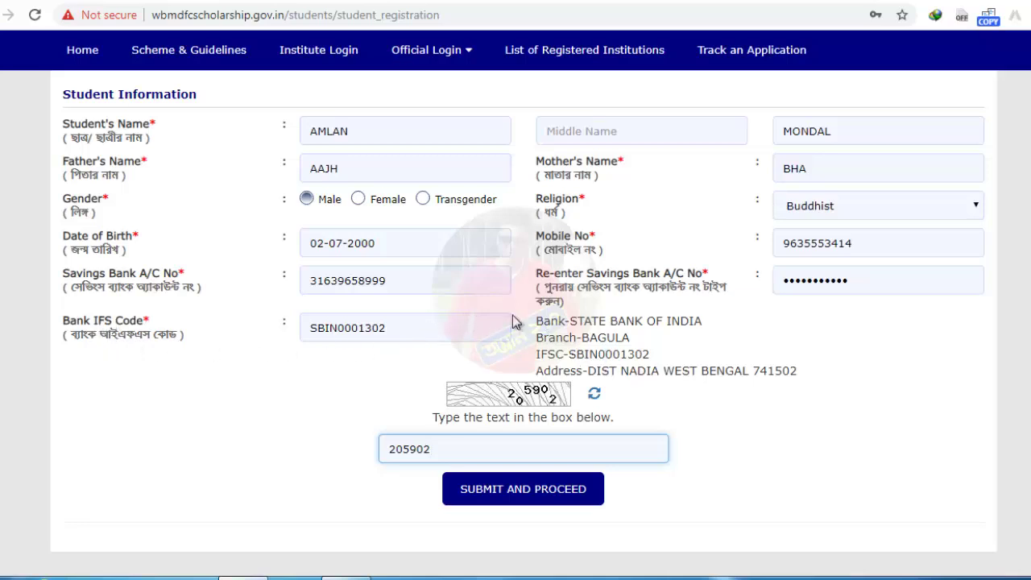
{"action": "left_click_drag", "start_coordinate": [534, 321], "coordinate": [808, 372]}
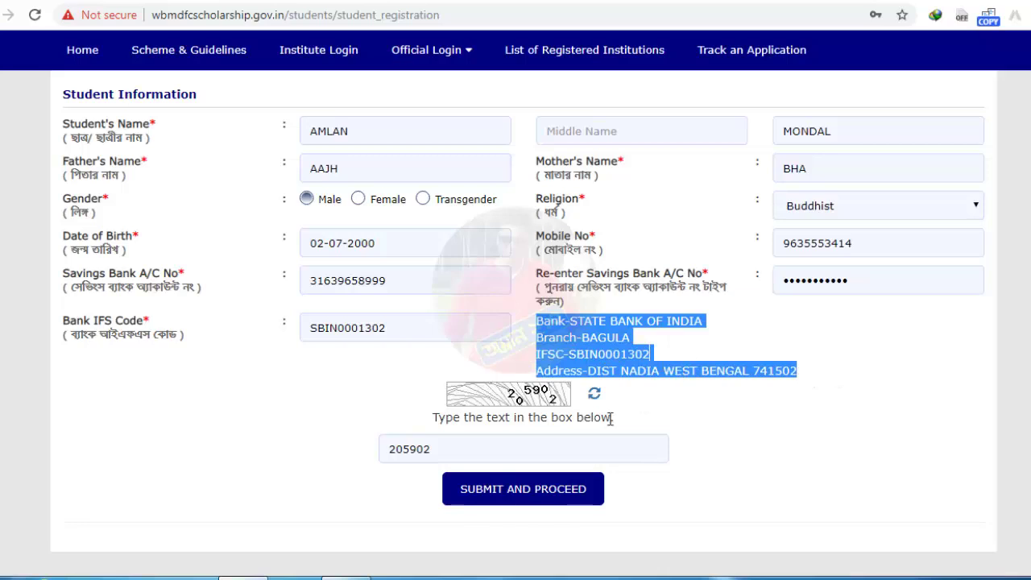
{"action": "left_click", "coordinate": [542, 497]}
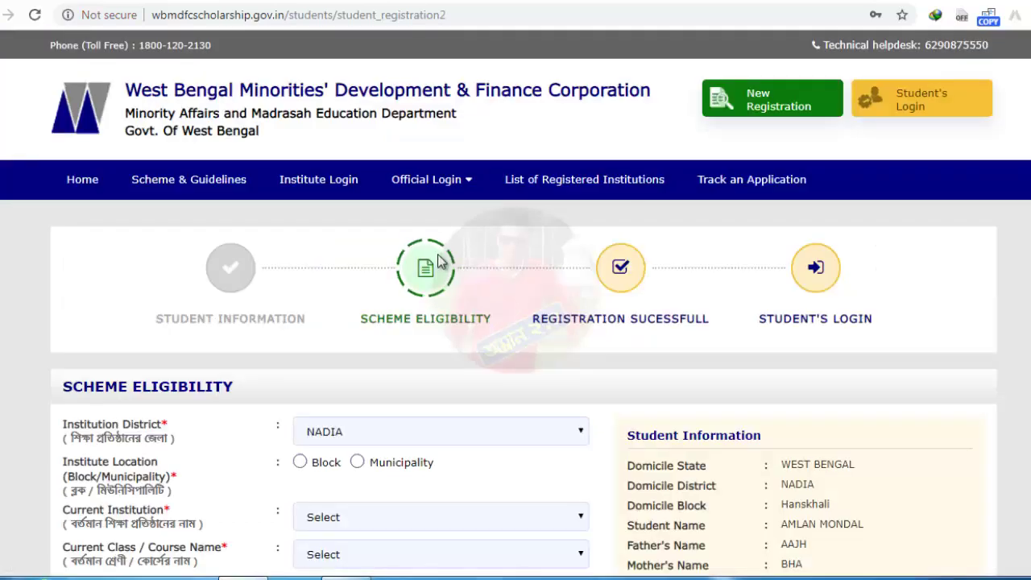
Step: Under Scheme Eligibility, keep NADIA as the institution district and set the institute location to the Hanskhali block
{"action": "scroll", "coordinate": [438, 260], "scroll_direction": "down", "scroll_amount": 2}
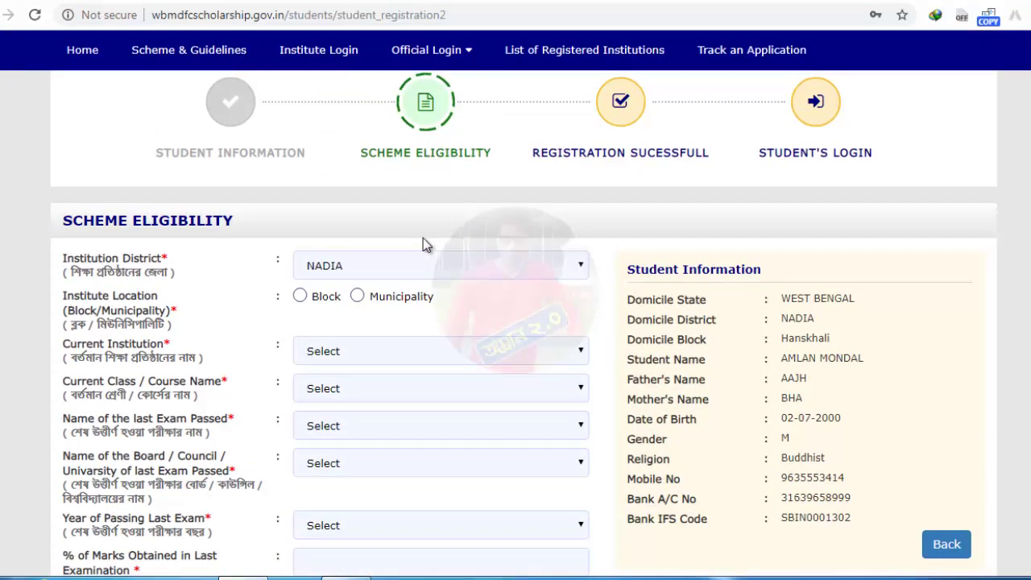
{"action": "scroll", "coordinate": [406, 185], "scroll_direction": "down", "scroll_amount": 1}
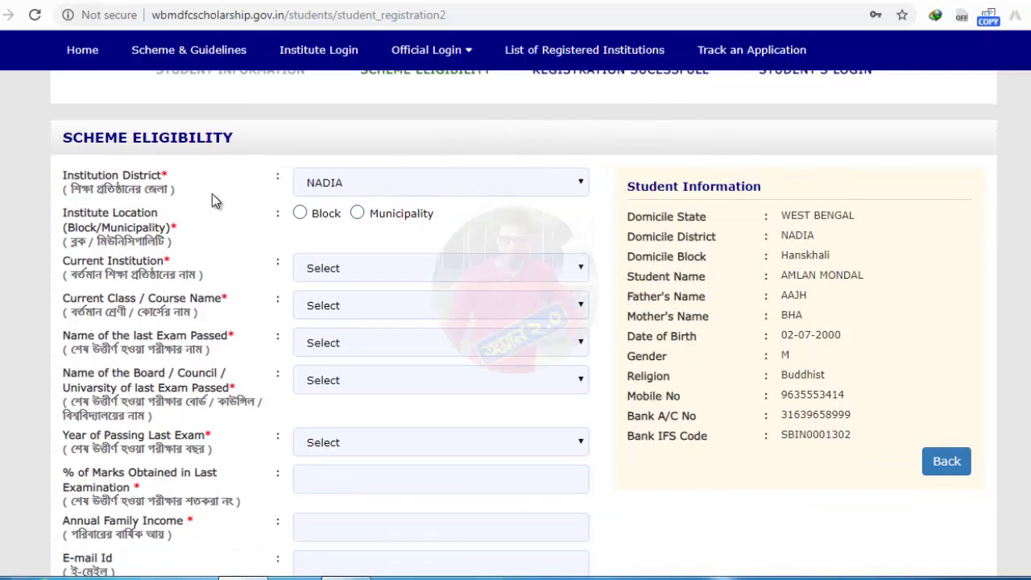
{"action": "left_click", "coordinate": [361, 191]}
{"action": "left_click", "coordinate": [361, 190]}
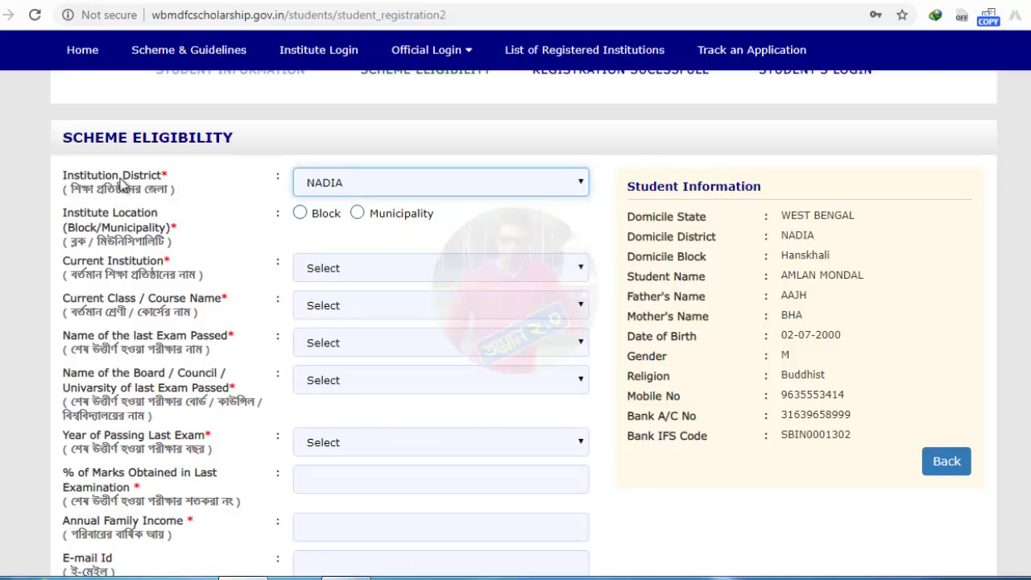
{"action": "left_click", "coordinate": [344, 184]}
{"action": "left_click", "coordinate": [344, 184]}
{"action": "left_click", "coordinate": [300, 214]}
{"action": "left_click", "coordinate": [360, 215]}
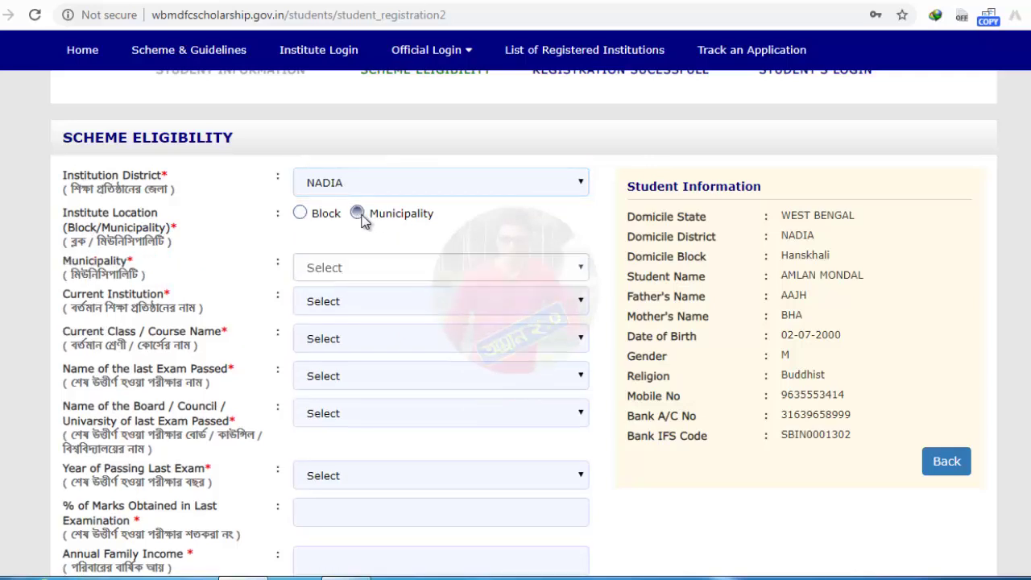
{"action": "left_click", "coordinate": [300, 214]}
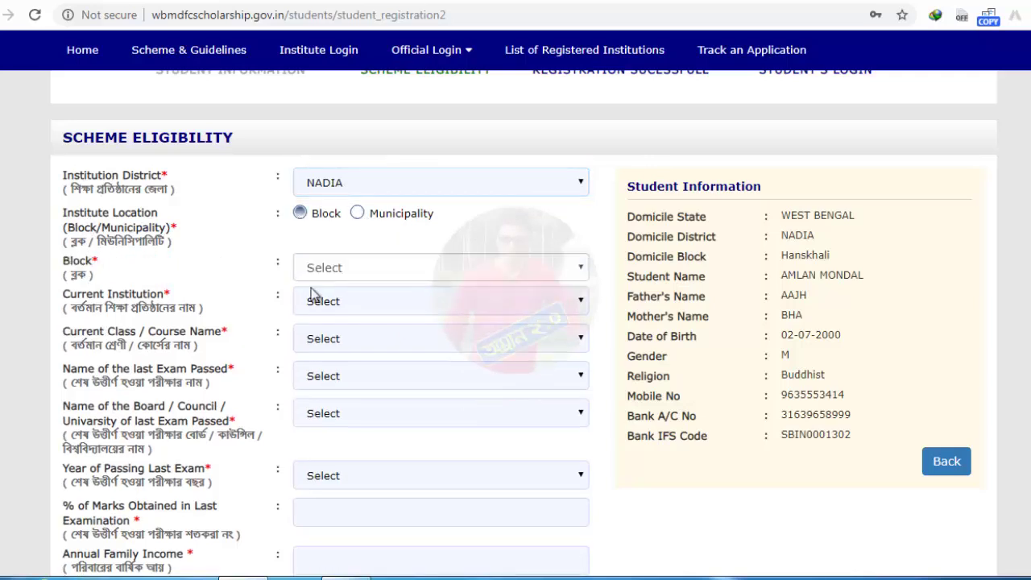
{"action": "left_click", "coordinate": [351, 268]}
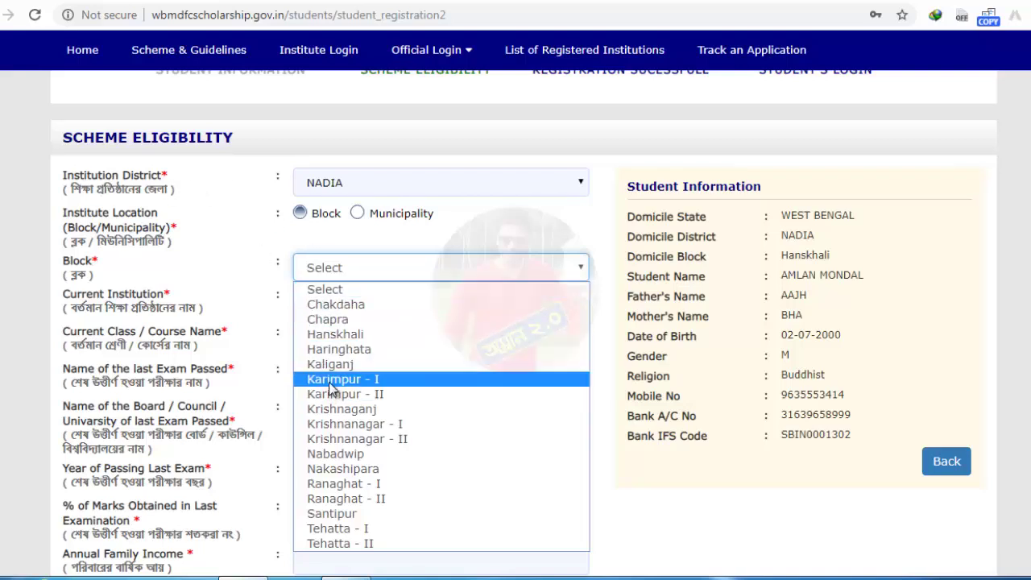
{"action": "left_click", "coordinate": [351, 335]}
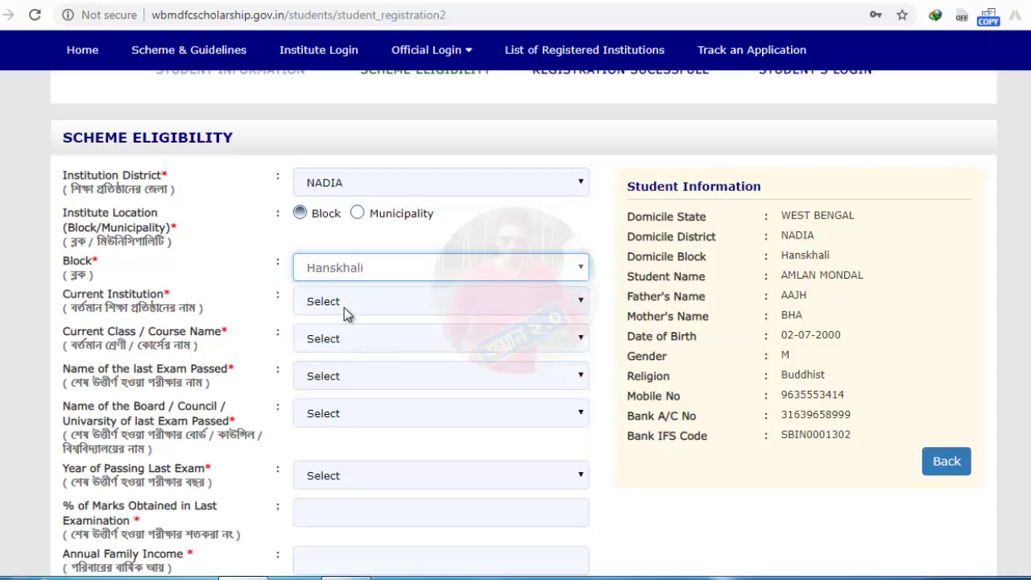
{"action": "left_click", "coordinate": [345, 302]}
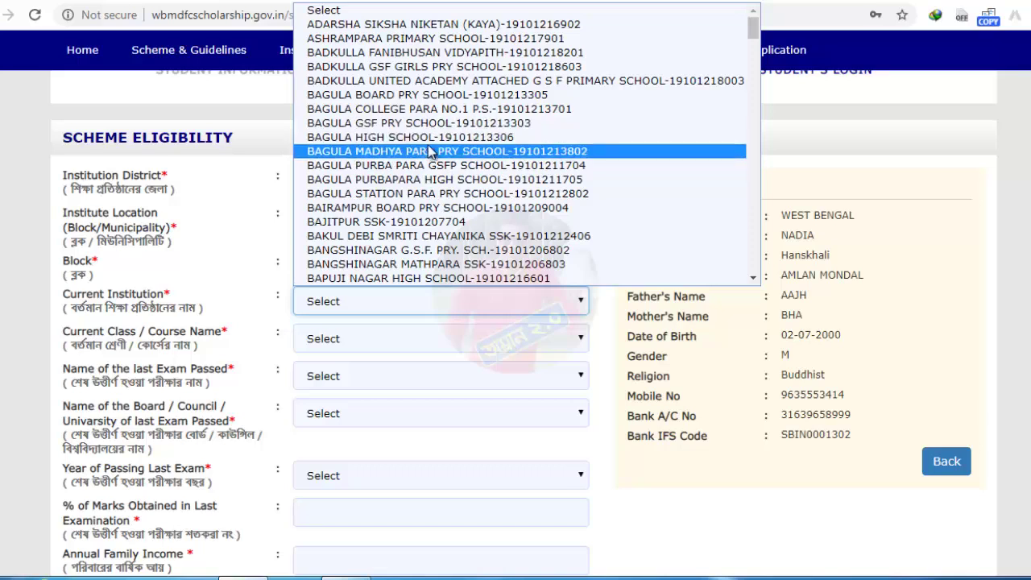
{"action": "scroll", "coordinate": [410, 260], "scroll_direction": "down", "scroll_amount": 10}
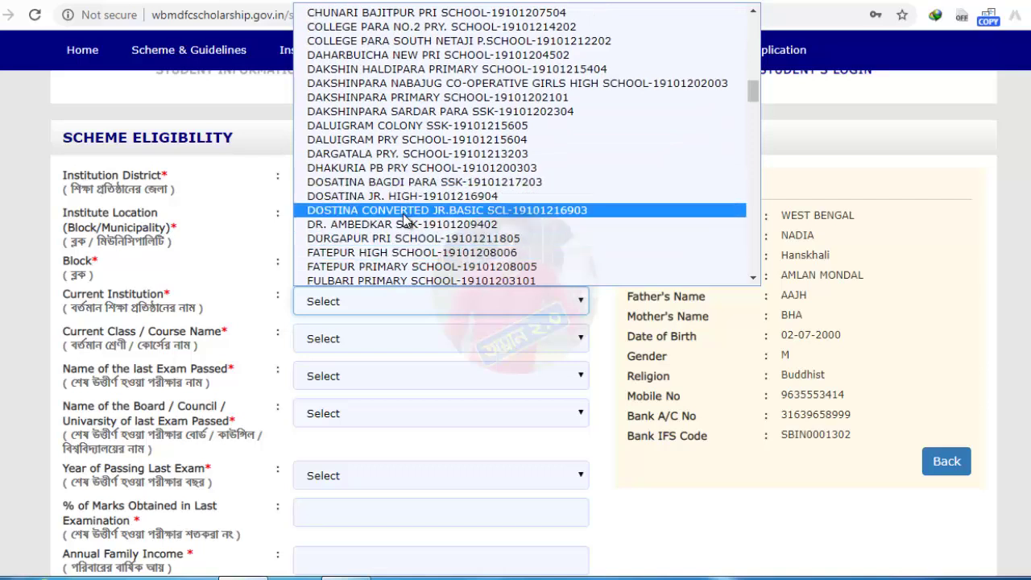
{"action": "left_click", "coordinate": [411, 211]}
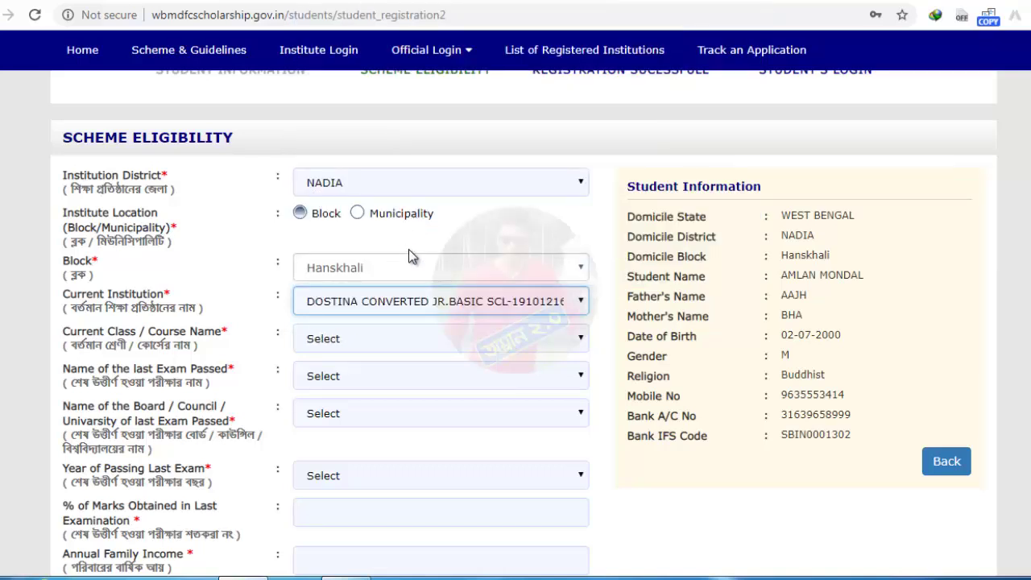
{"action": "scroll", "coordinate": [409, 253], "scroll_direction": "down", "scroll_amount": 1}
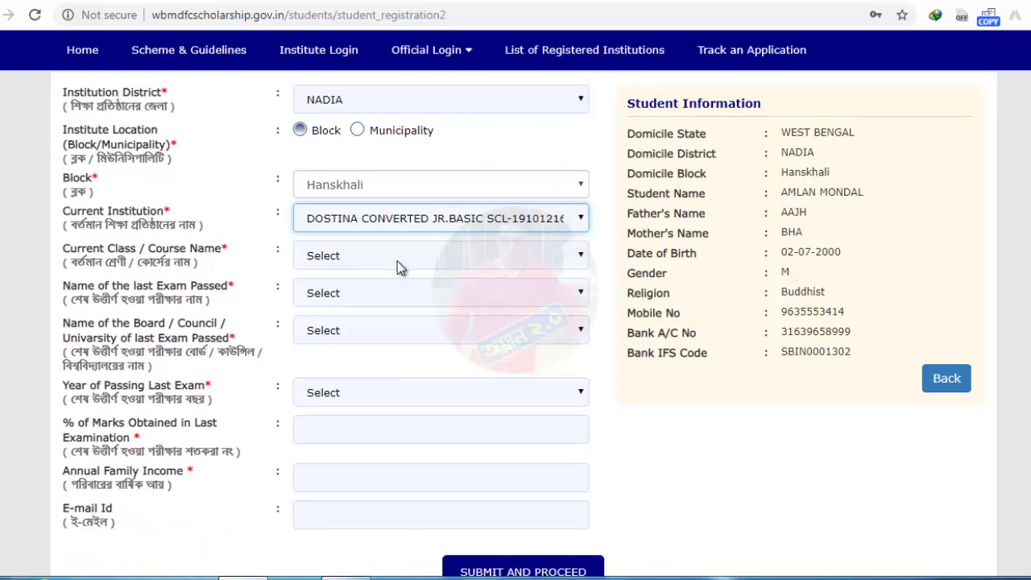
{"action": "left_click", "coordinate": [390, 263]}
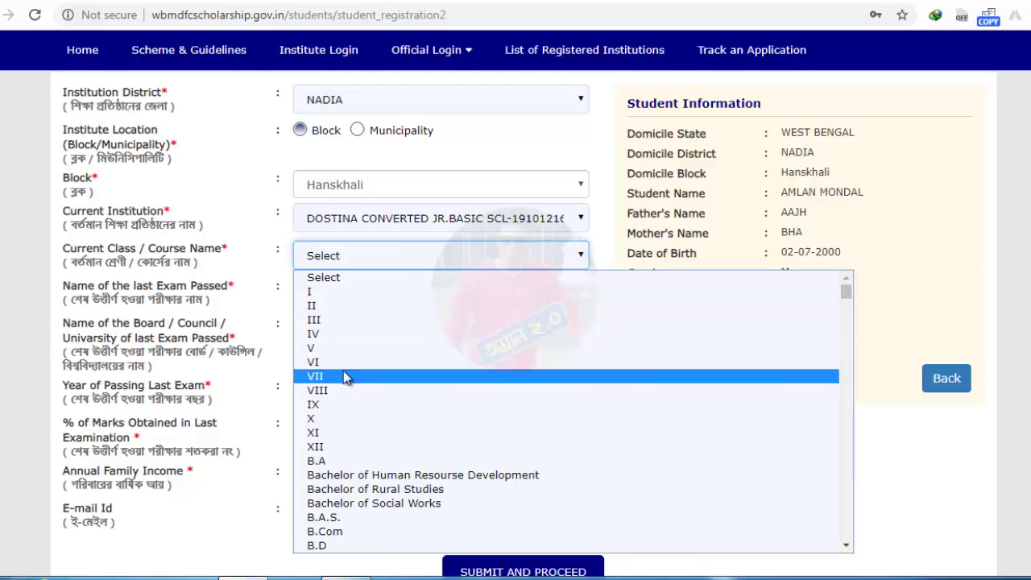
{"action": "left_click", "coordinate": [327, 461]}
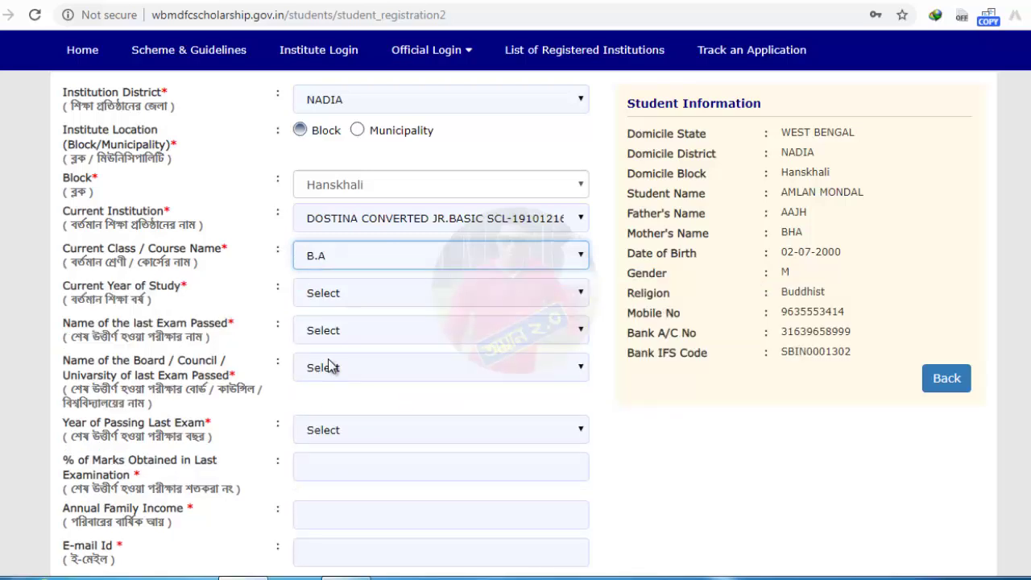
Step: Set the current year of study to 1st Year and the name of the last exam passed to XII
{"action": "scroll", "coordinate": [314, 294], "scroll_direction": "down", "scroll_amount": 1}
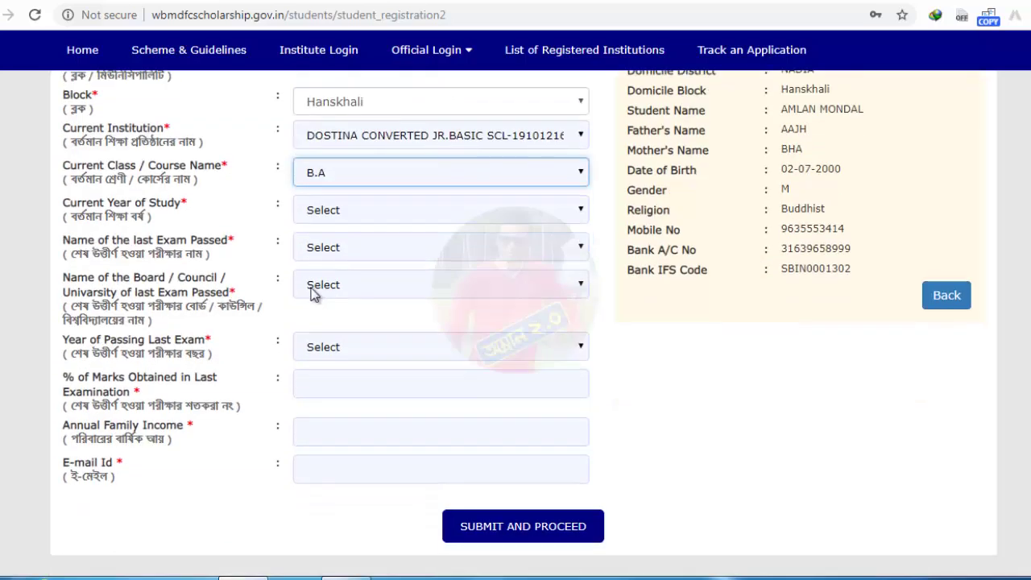
{"action": "left_click", "coordinate": [338, 211]}
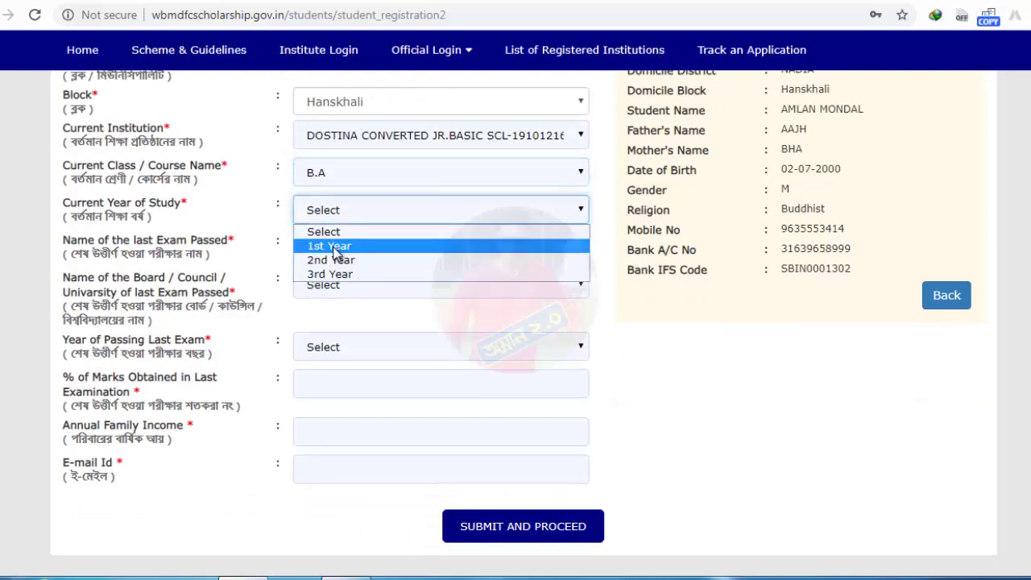
{"action": "left_click", "coordinate": [331, 244]}
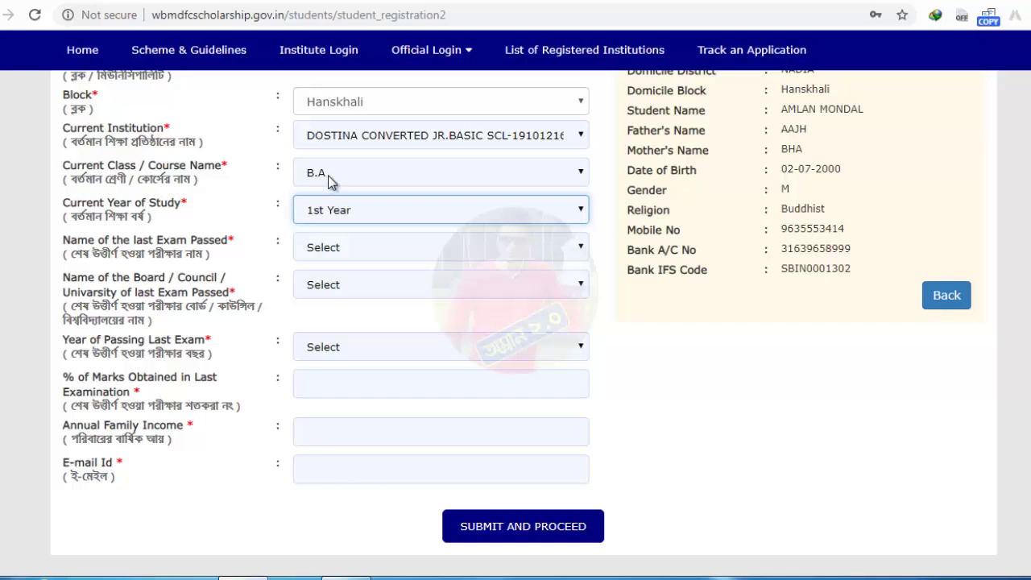
{"action": "left_click", "coordinate": [348, 213]}
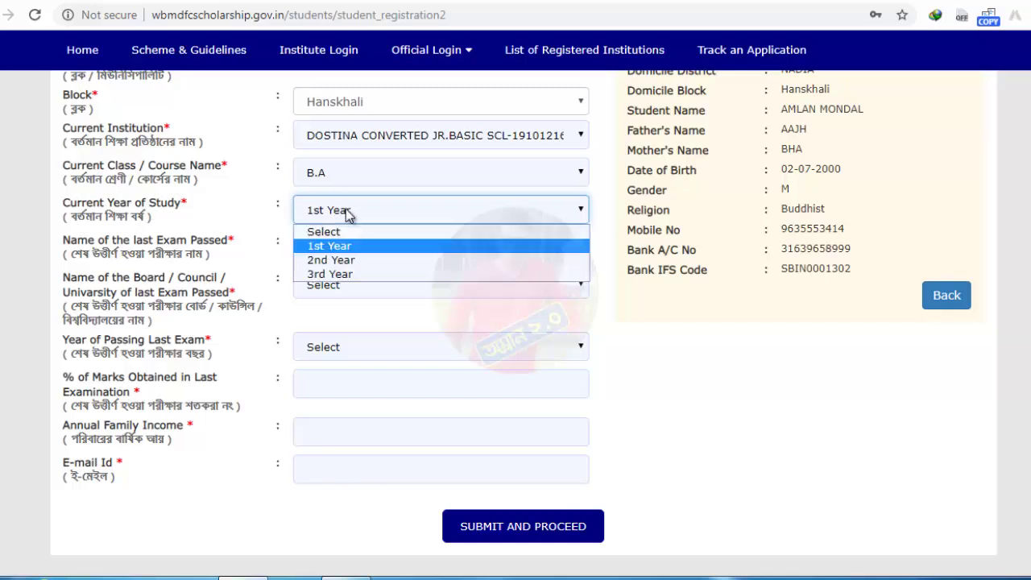
{"action": "left_click", "coordinate": [340, 260]}
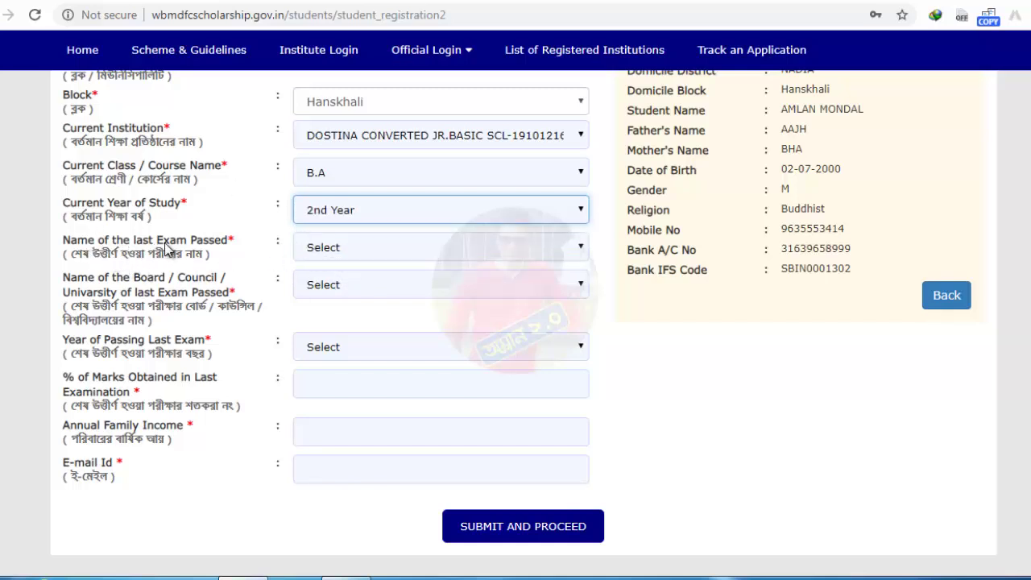
{"action": "left_click", "coordinate": [328, 248]}
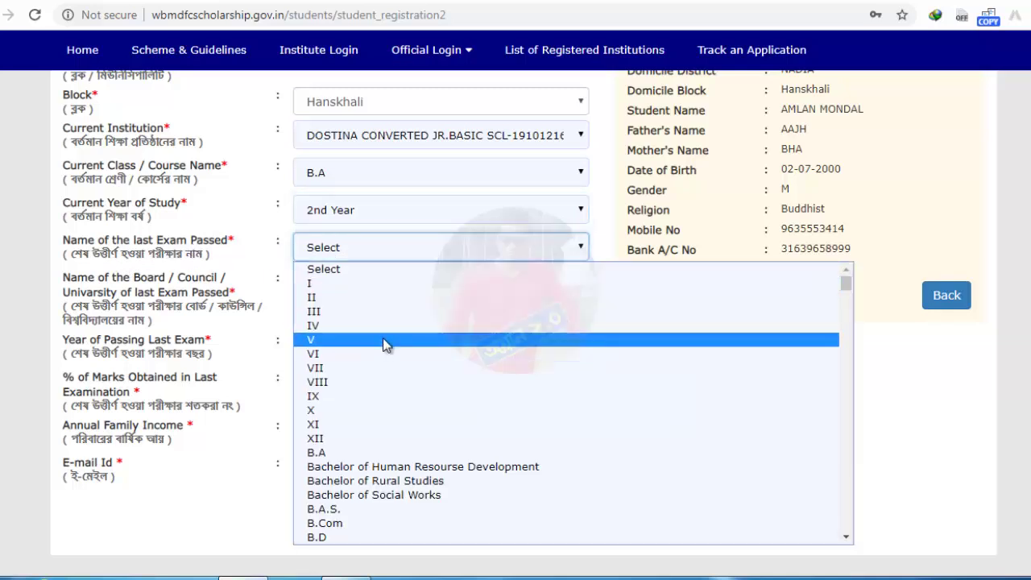
{"action": "left_click", "coordinate": [338, 438]}
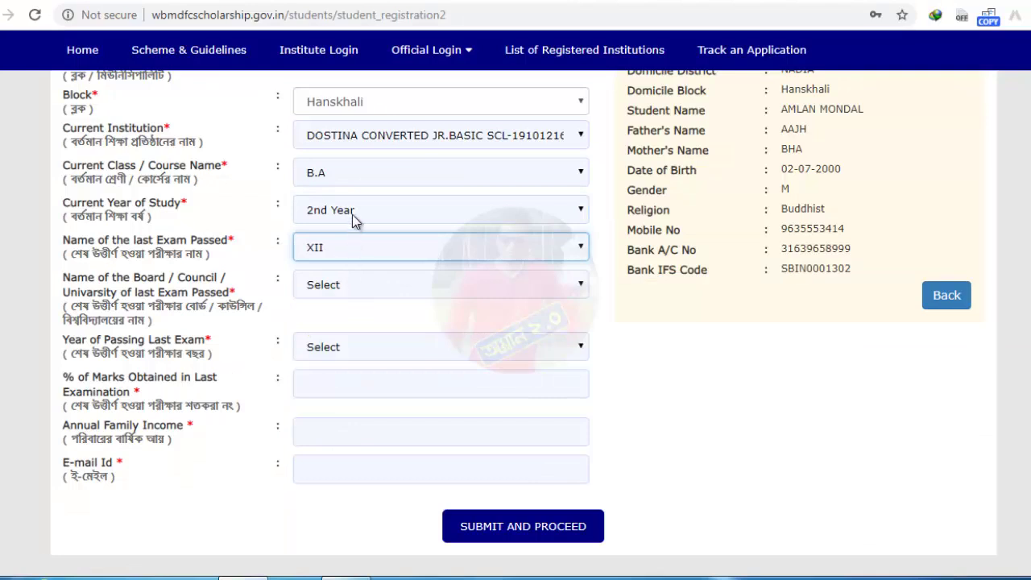
{"action": "left_click", "coordinate": [353, 222]}
{"action": "left_click", "coordinate": [345, 245]}
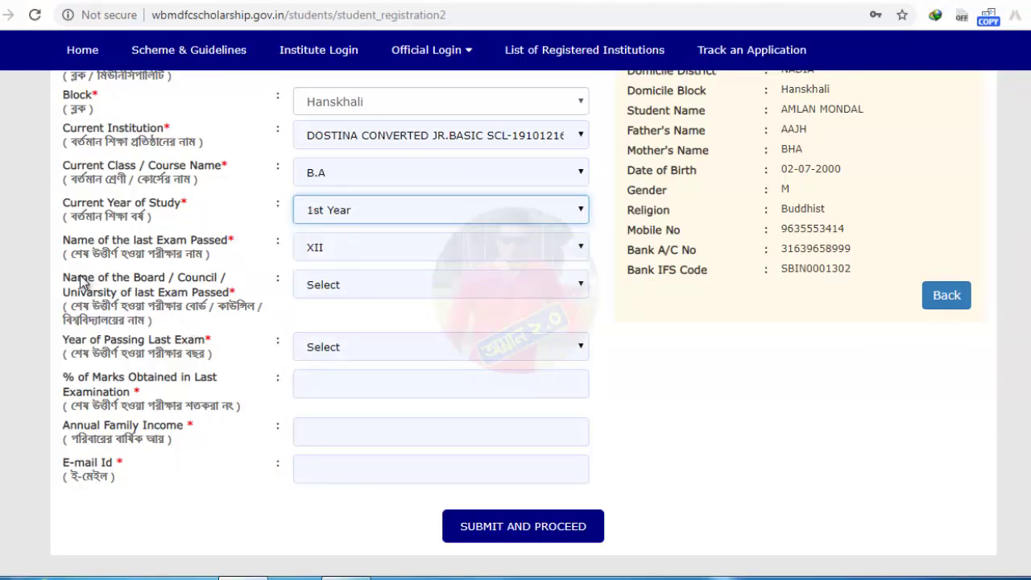
Step: Choose West Bengal Board of Secondary Education as the last exam's board and 2019 as its year of passing
{"action": "left_click", "coordinate": [315, 287]}
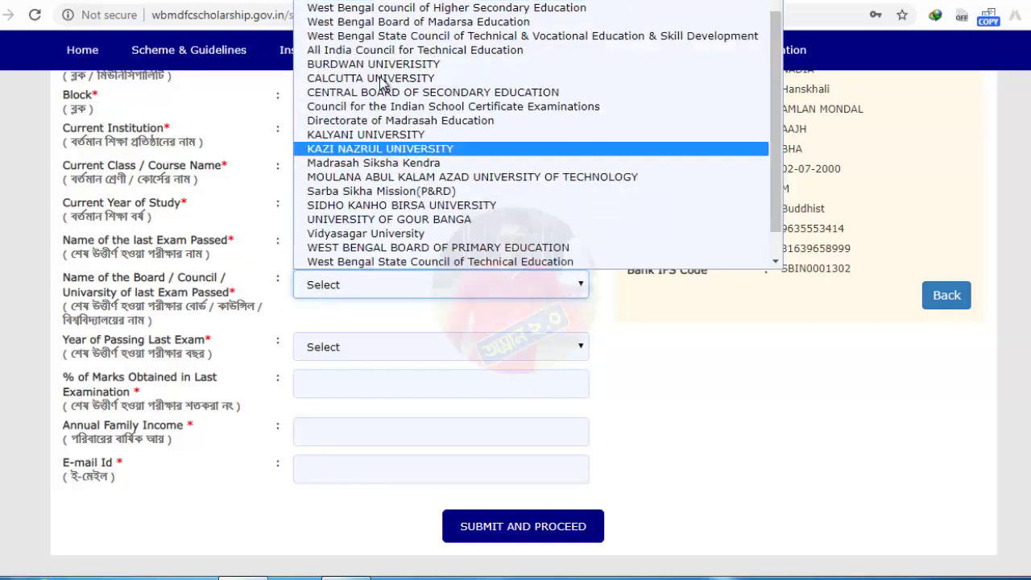
{"action": "left_click", "coordinate": [378, 8]}
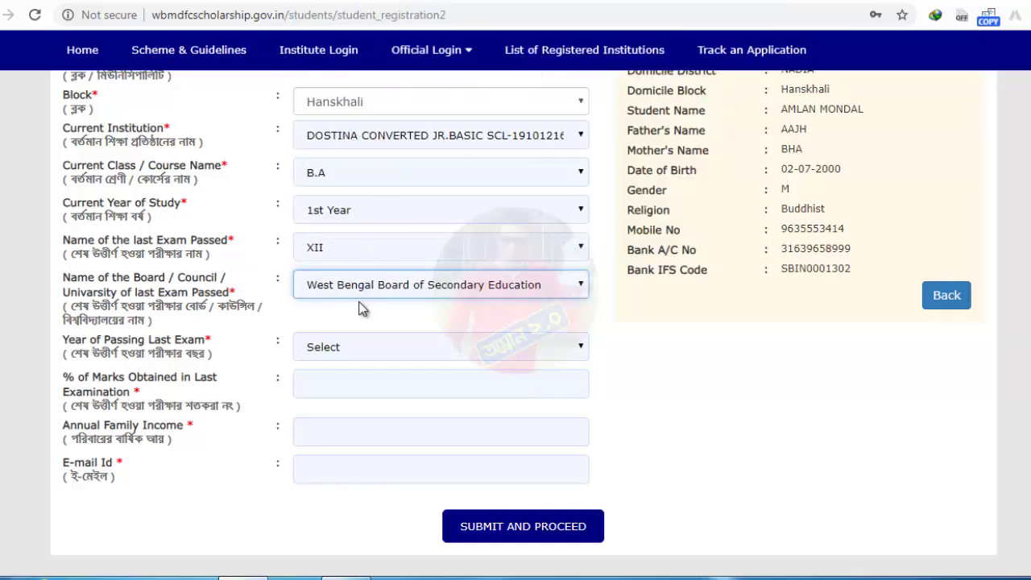
{"action": "scroll", "coordinate": [362, 302], "scroll_direction": "down", "scroll_amount": 1}
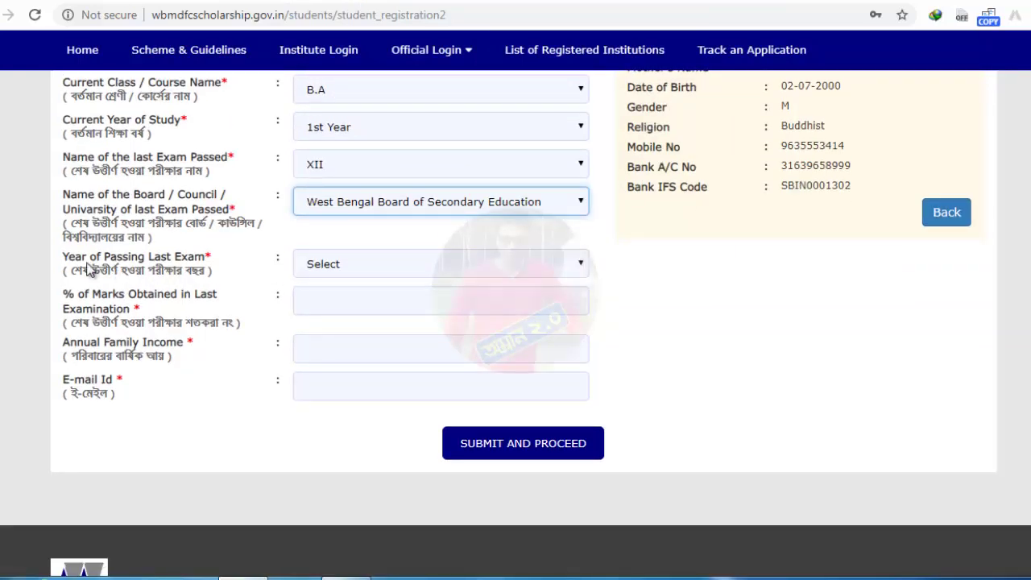
{"action": "left_click", "coordinate": [371, 264]}
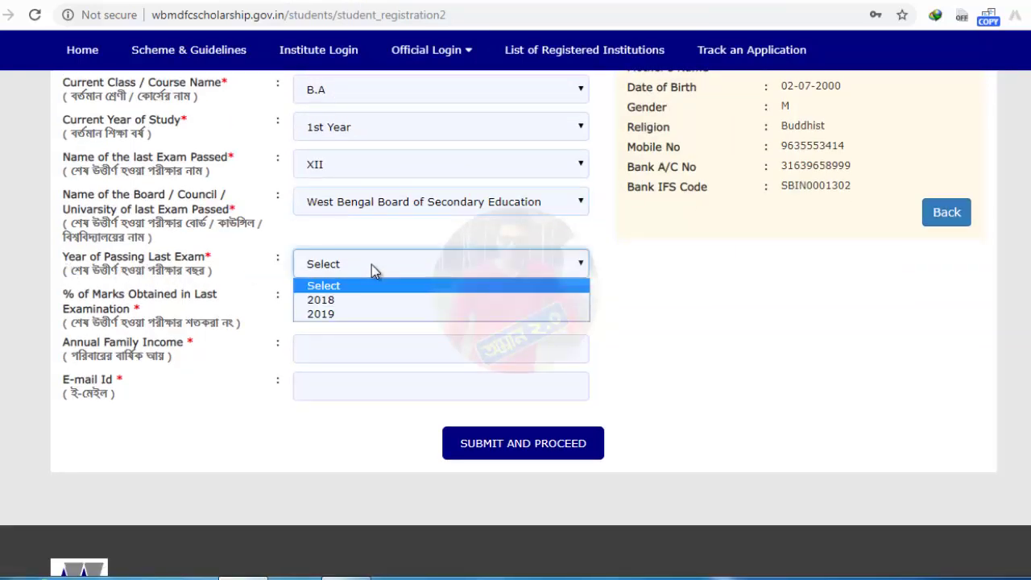
{"action": "left_click", "coordinate": [330, 313]}
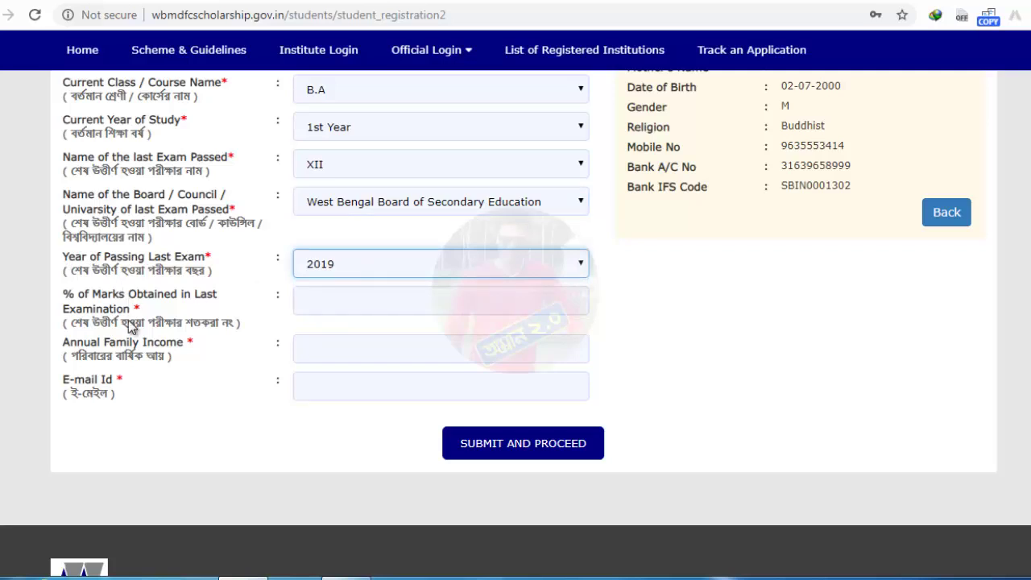
Step: Enter 58.45 as the percentage of marks, 100000 as the annual family income, and fill in the student's e-mail address
{"action": "left_click", "coordinate": [360, 301]}
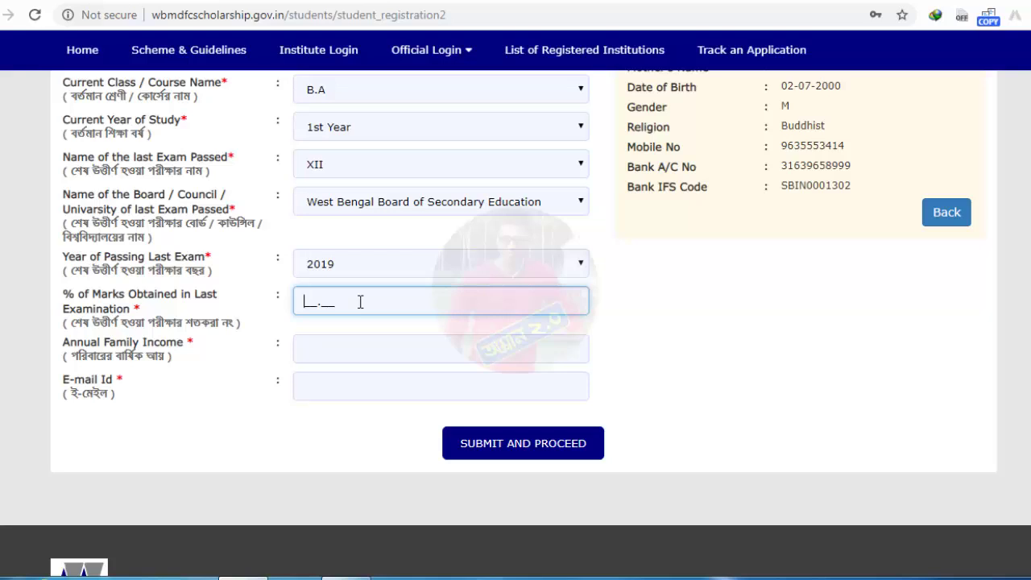
{"action": "type", "text": "58.45"}
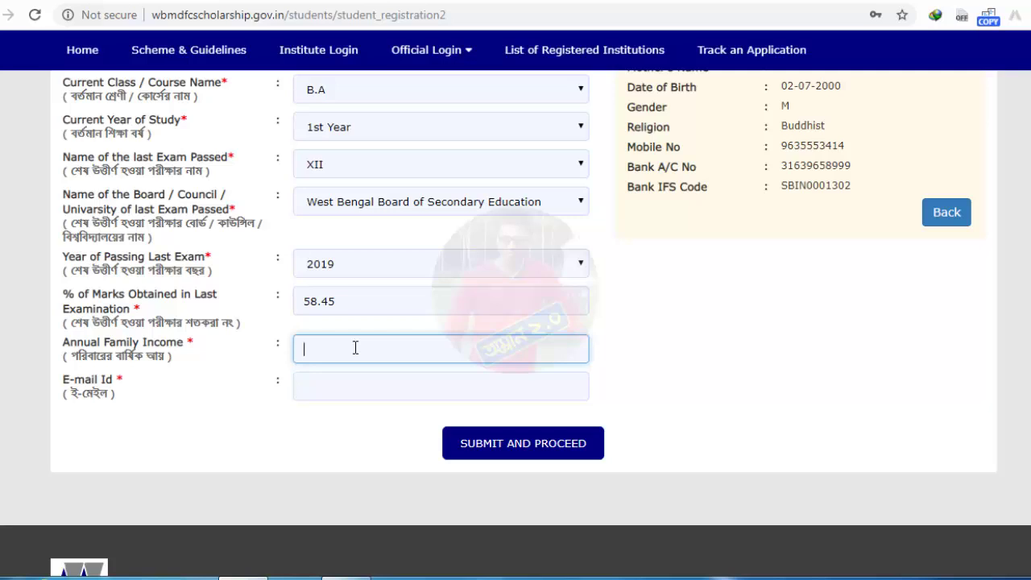
{"action": "type", "text": "100000"}
{"action": "left_click", "coordinate": [308, 378]}
{"action": "key", "text": "ctrl+v"}
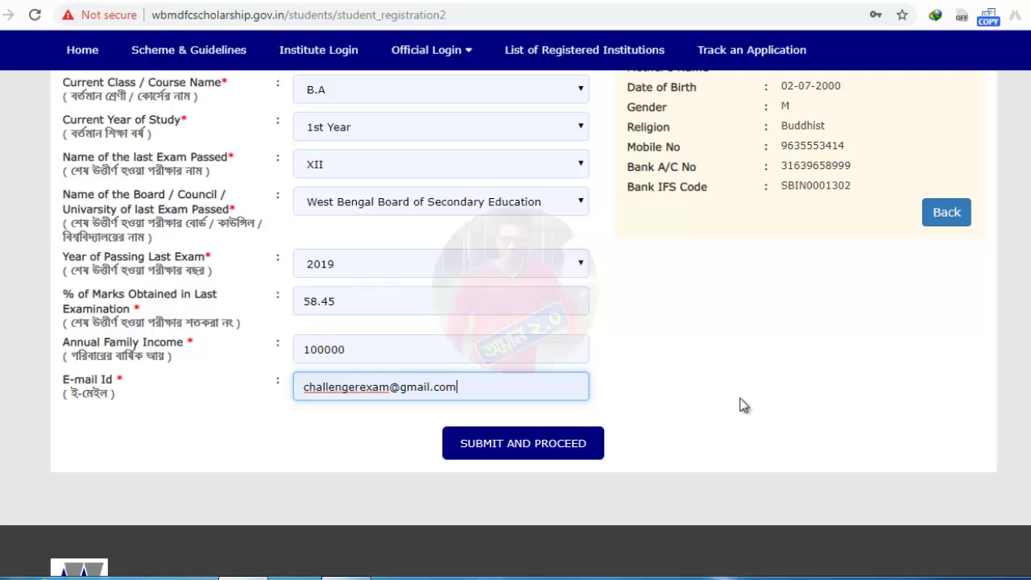
Step: Check the completed Scheme Eligibility form and submit it to register the student
{"action": "left_click", "coordinate": [703, 385]}
{"action": "scroll", "coordinate": [669, 386], "scroll_direction": "up", "scroll_amount": 10}
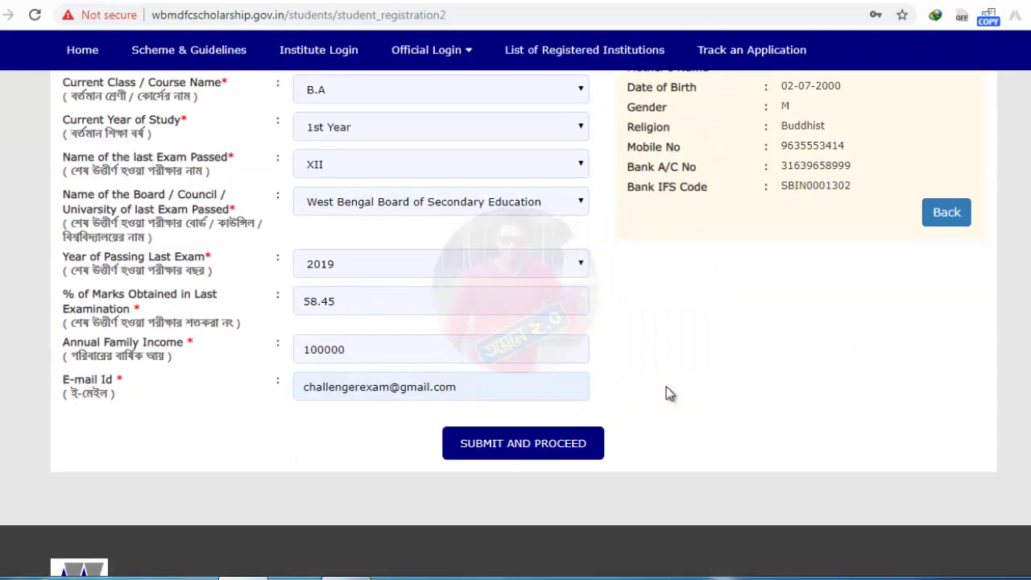
{"action": "left_click", "coordinate": [464, 451]}
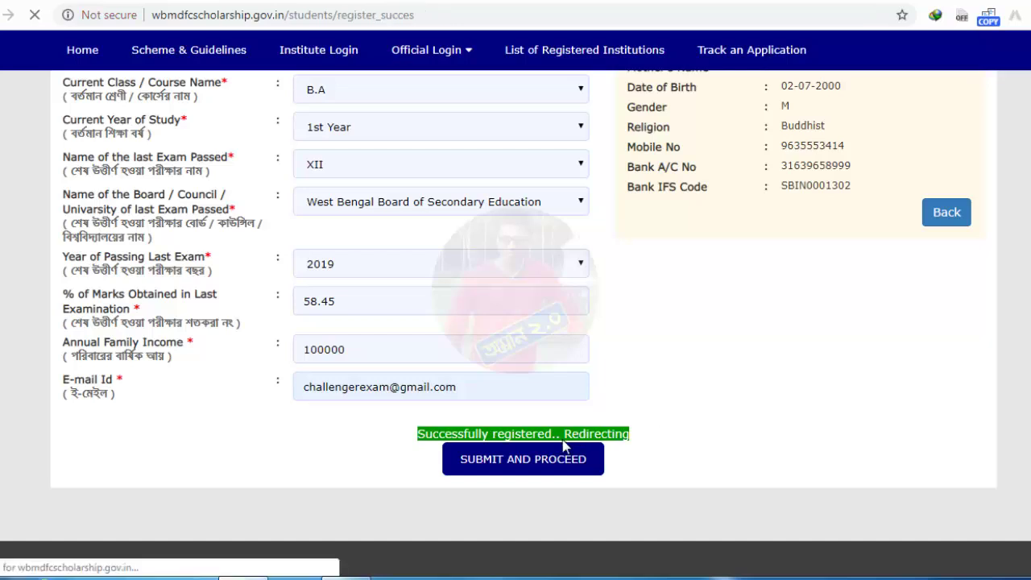
Step: Review the registration confirmation, examining the scholarship scheme, the application ID and the instructions for obtaining the username and password
{"action": "scroll", "coordinate": [545, 354], "scroll_direction": "down", "scroll_amount": 2}
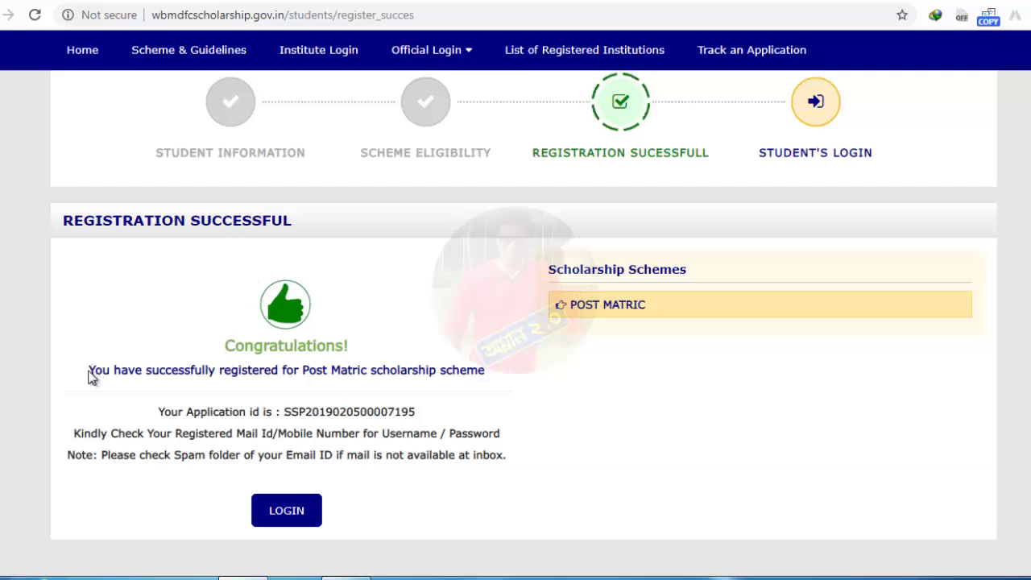
{"action": "left_click_drag", "start_coordinate": [89, 371], "coordinate": [226, 370]}
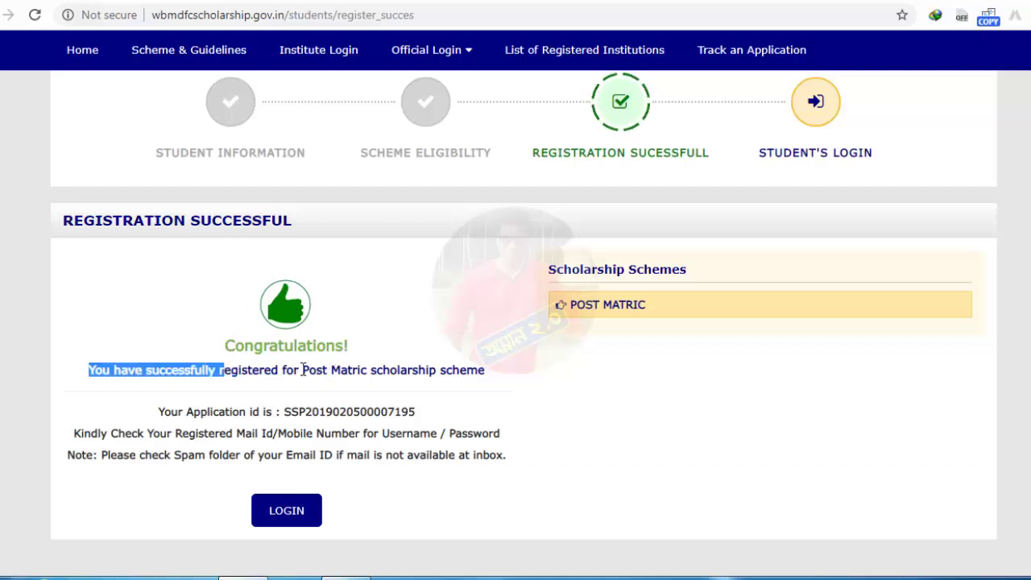
{"action": "left_click", "coordinate": [332, 370]}
{"action": "left_click_drag", "start_coordinate": [302, 371], "coordinate": [499, 372]}
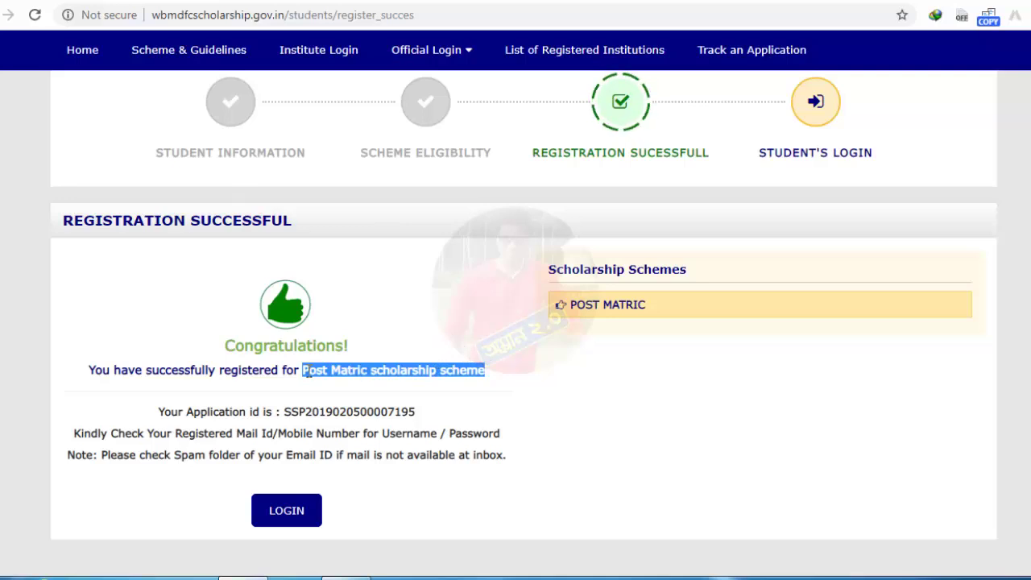
{"action": "left_click_drag", "start_coordinate": [302, 369], "coordinate": [497, 379]}
{"action": "scroll", "coordinate": [497, 378], "scroll_direction": "down", "scroll_amount": 1}
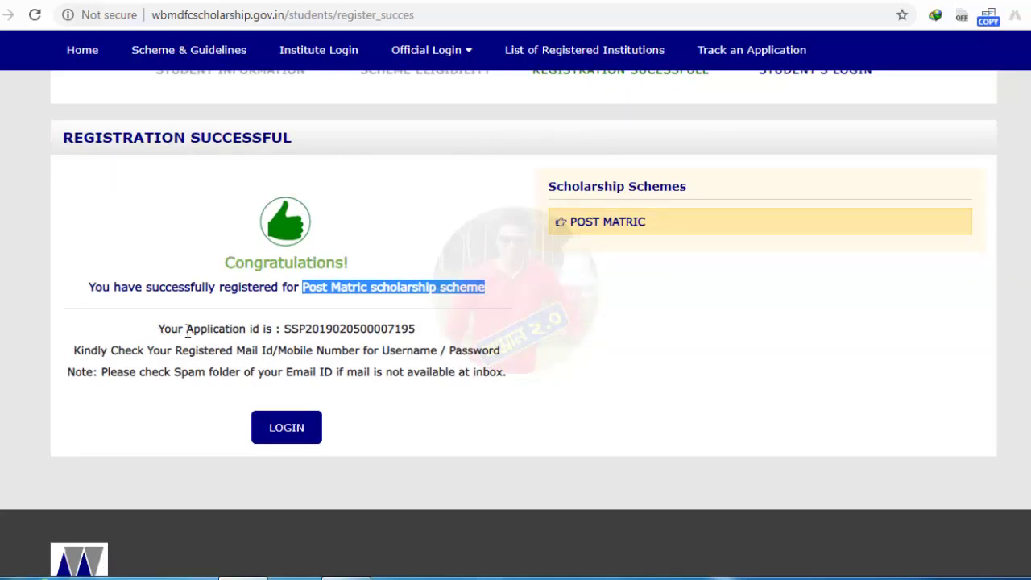
{"action": "left_click_drag", "start_coordinate": [158, 330], "coordinate": [419, 330]}
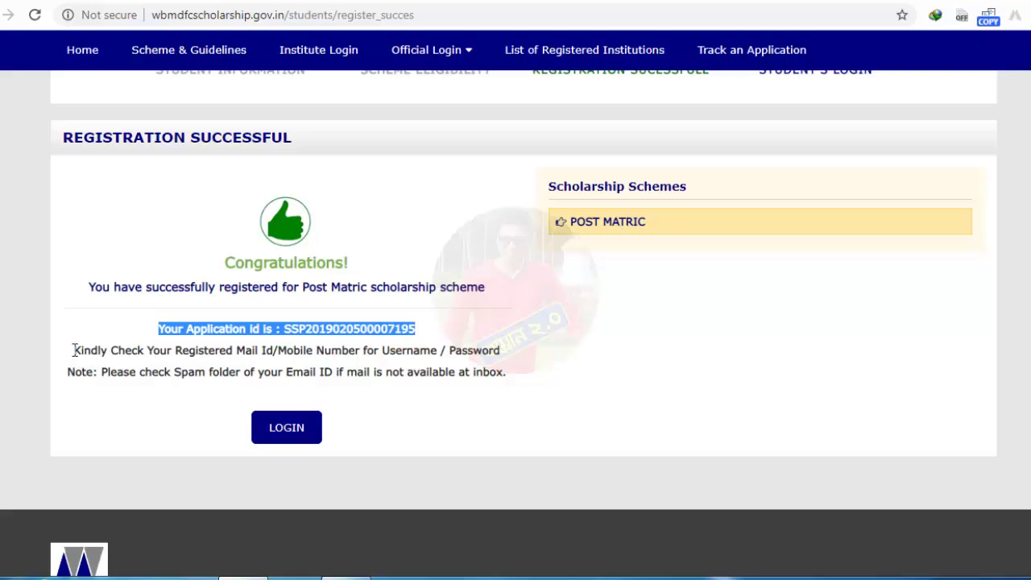
{"action": "left_click_drag", "start_coordinate": [74, 350], "coordinate": [281, 350]}
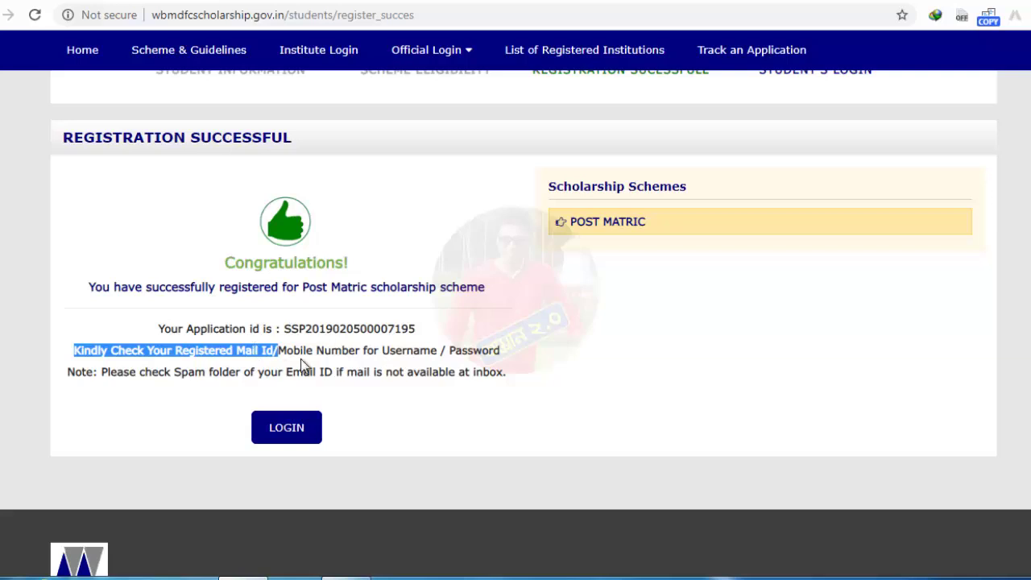
{"action": "left_click_drag", "start_coordinate": [359, 349], "coordinate": [177, 345]}
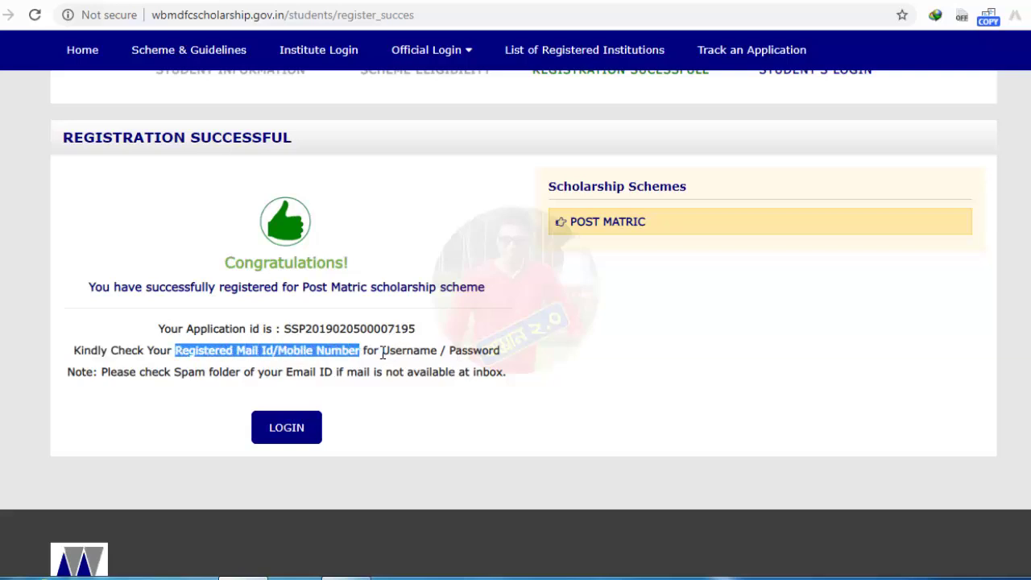
{"action": "left_click_drag", "start_coordinate": [383, 352], "coordinate": [513, 347]}
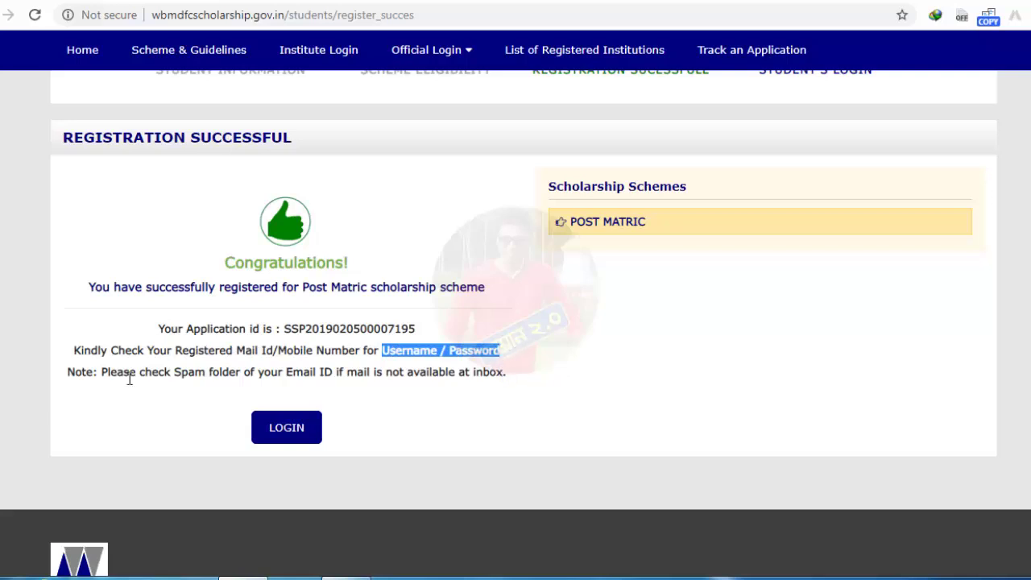
{"action": "left_click_drag", "start_coordinate": [102, 372], "coordinate": [504, 379]}
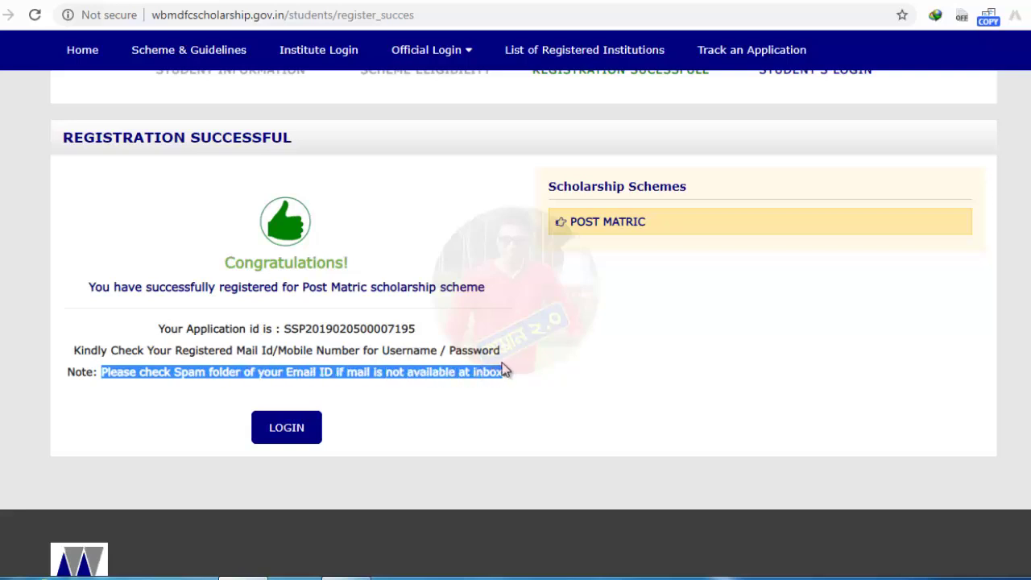
{"action": "scroll", "coordinate": [397, 376], "scroll_direction": "up", "scroll_amount": 1}
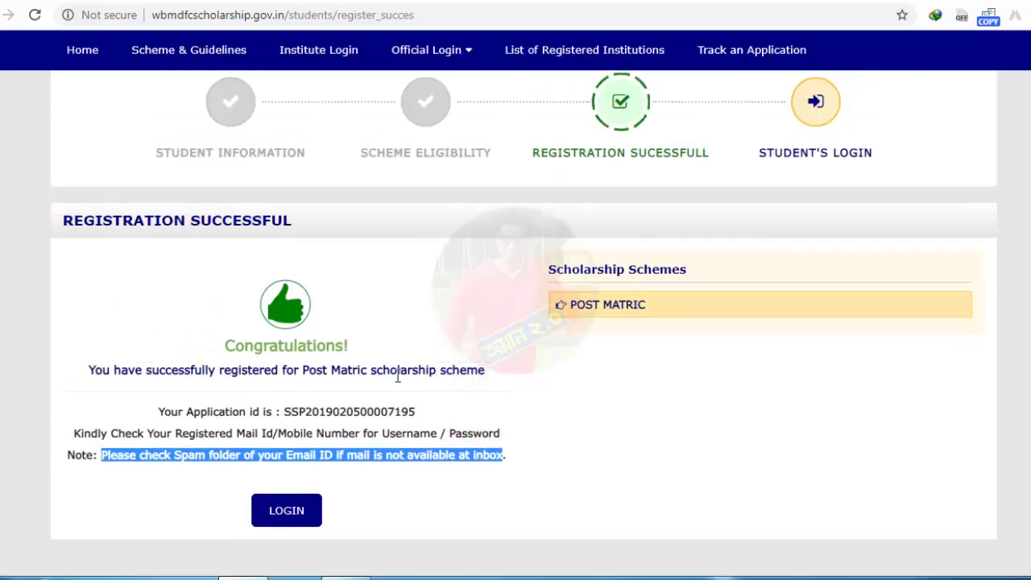
{"action": "scroll", "coordinate": [397, 376], "scroll_direction": "down", "scroll_amount": 2}
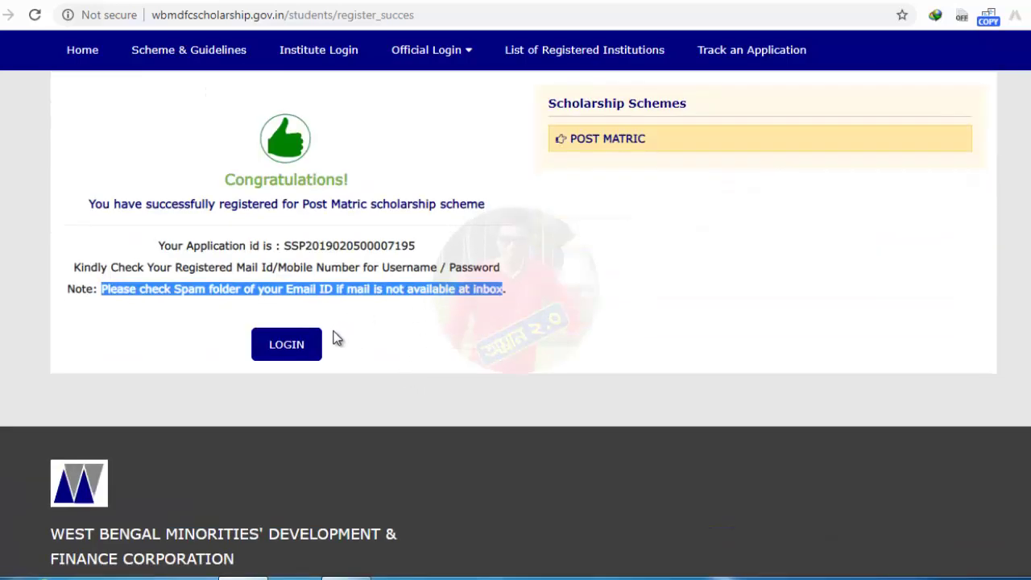